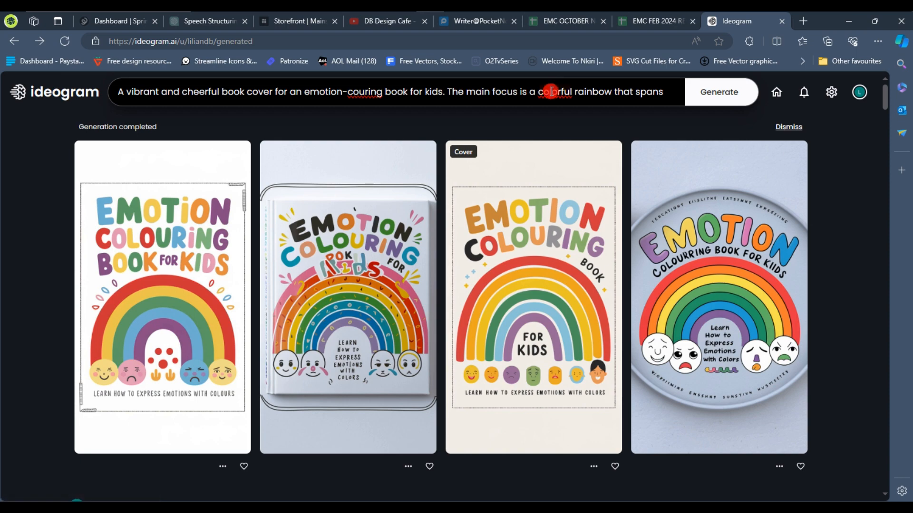
# Review the full rainbow-cover prompt text and scroll down through the earlier generated covers
pyautogui.click(658, 95)
pyautogui.moveTo(490, 170); pyautogui.dragTo(133, 196)
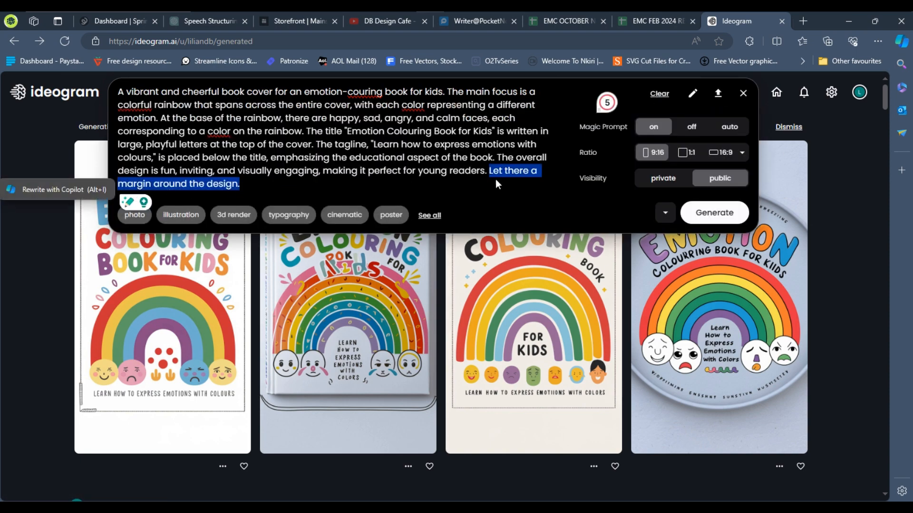
pyautogui.click(493, 156)
pyautogui.scroll(-9, 752, 304)
# Open earlier emotion colouring book cover generations and compare their variations
pyautogui.click(753, 304)
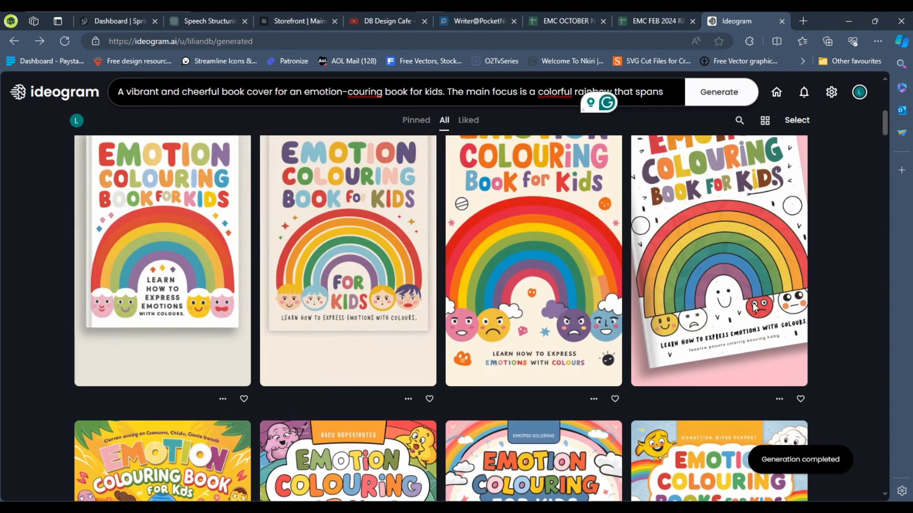
pyautogui.click(754, 307)
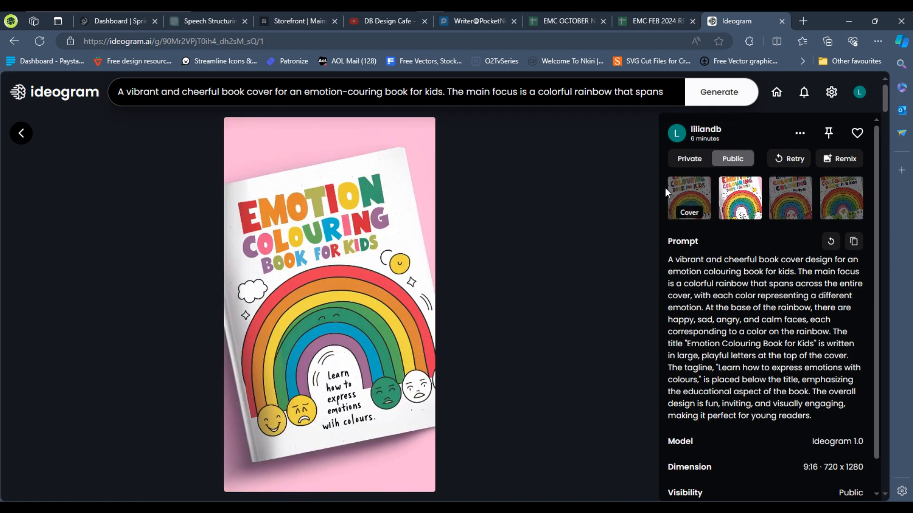
pyautogui.click(21, 133)
pyautogui.scroll(3, 524, 244)
pyautogui.click(558, 246)
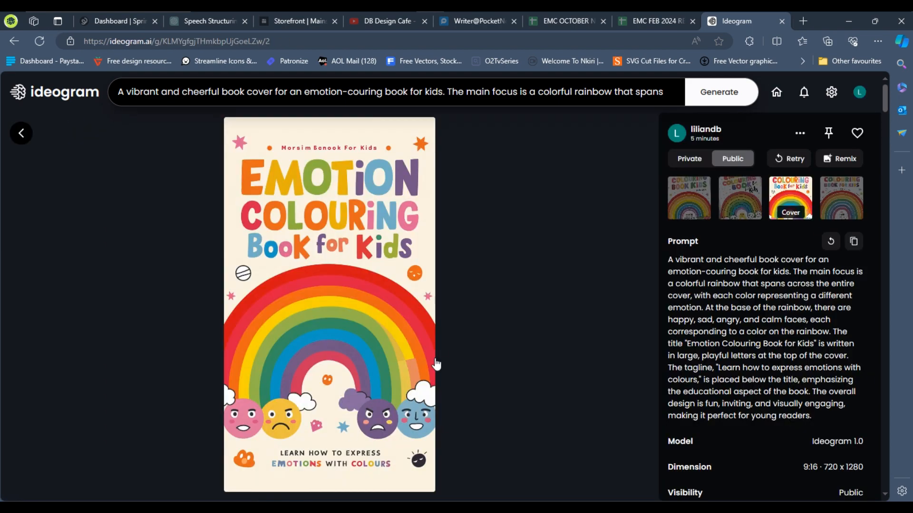
pyautogui.click(829, 207)
pyautogui.click(742, 217)
pyautogui.click(703, 208)
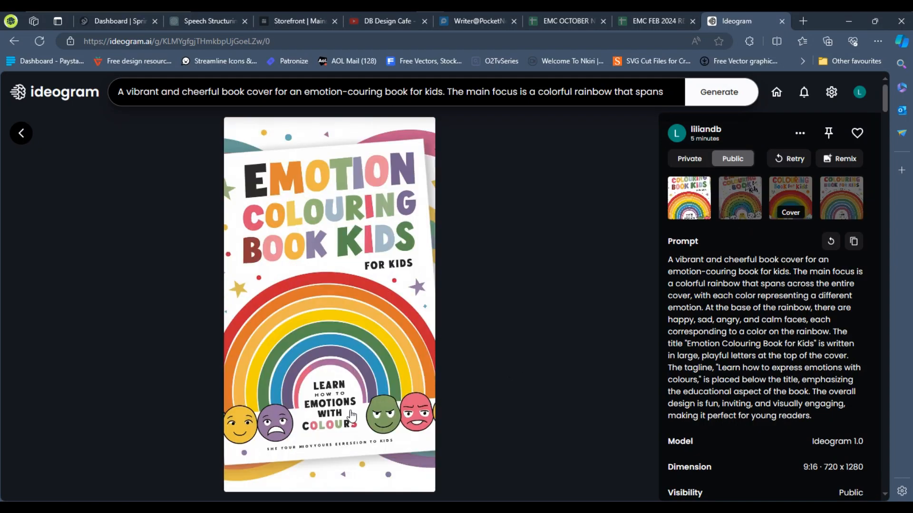
pyautogui.click(21, 133)
pyautogui.scroll(4, 504, 250)
# Open the latest margin-prompt cover generation and compare its four variations
pyautogui.click(152, 257)
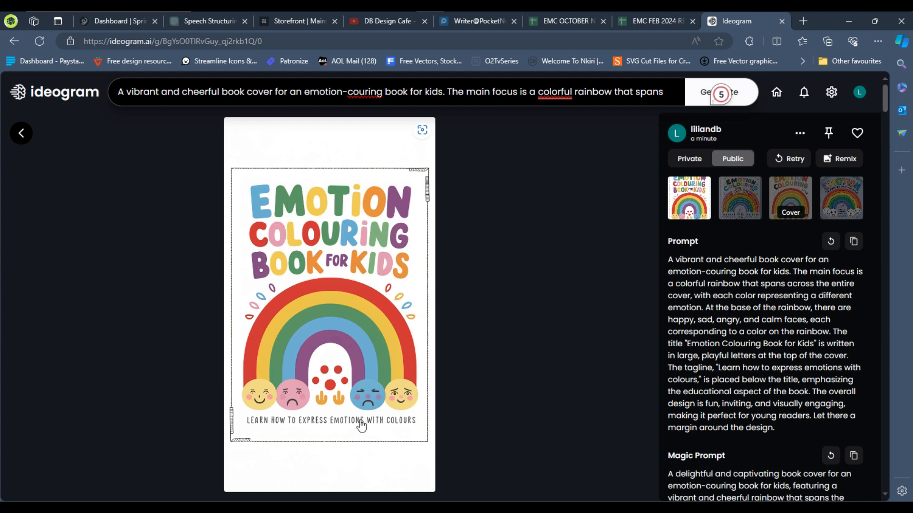
pyautogui.click(748, 197)
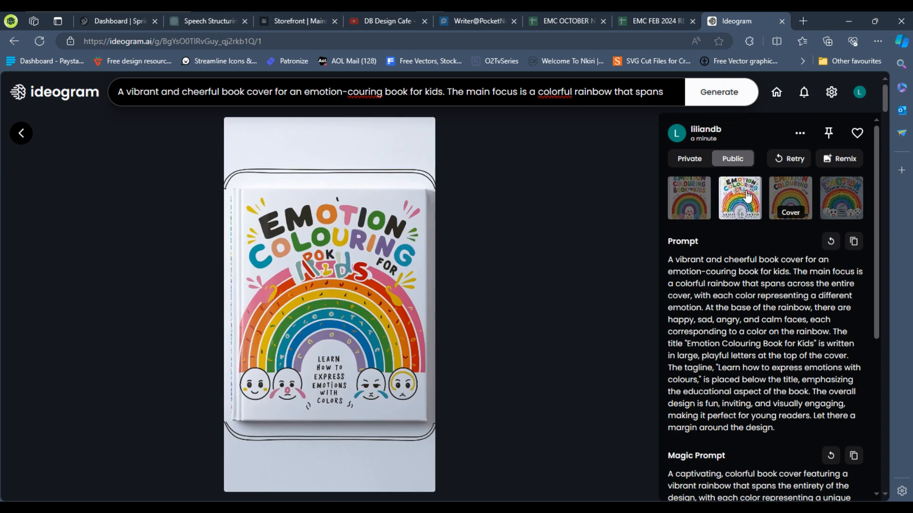
pyautogui.click(787, 198)
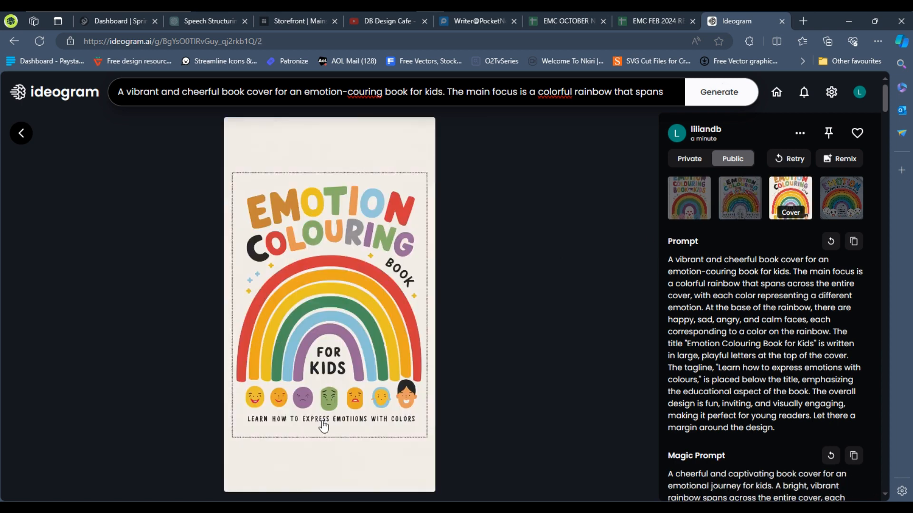
pyautogui.click(858, 213)
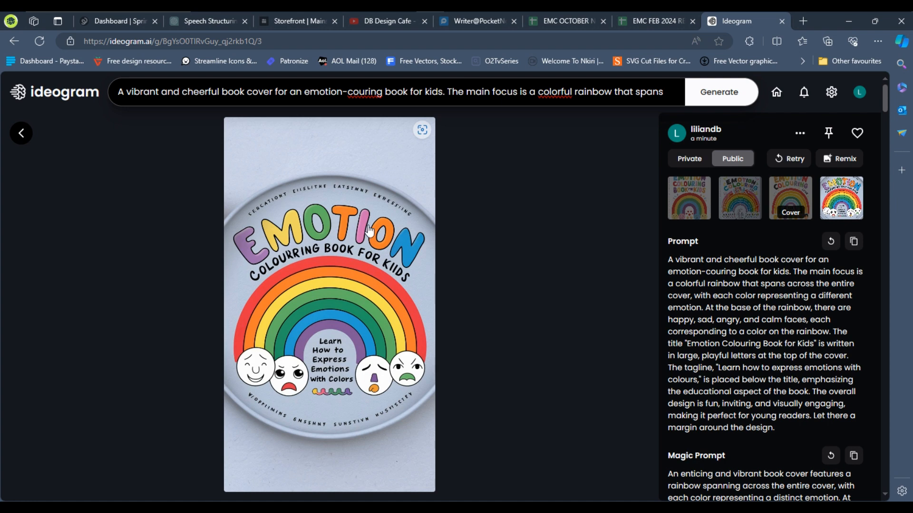
pyautogui.click(727, 214)
pyautogui.click(708, 211)
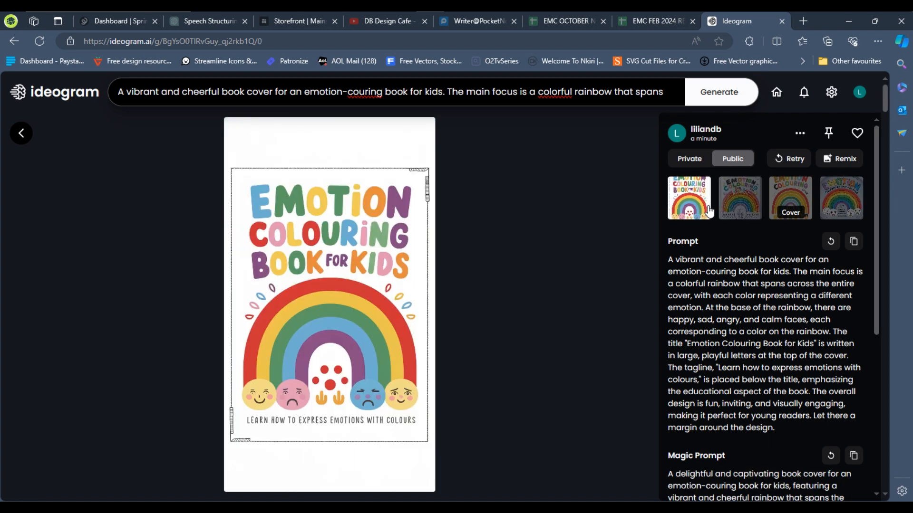
pyautogui.click(801, 207)
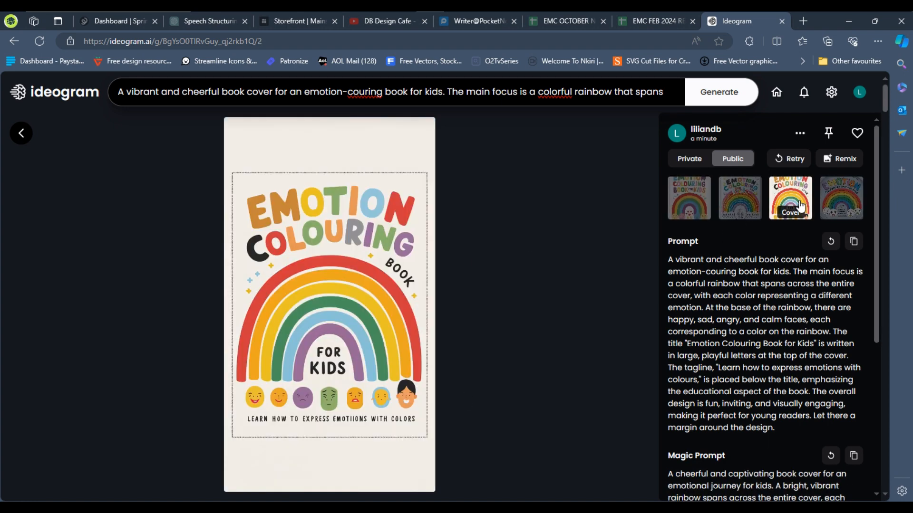
pyautogui.click(703, 200)
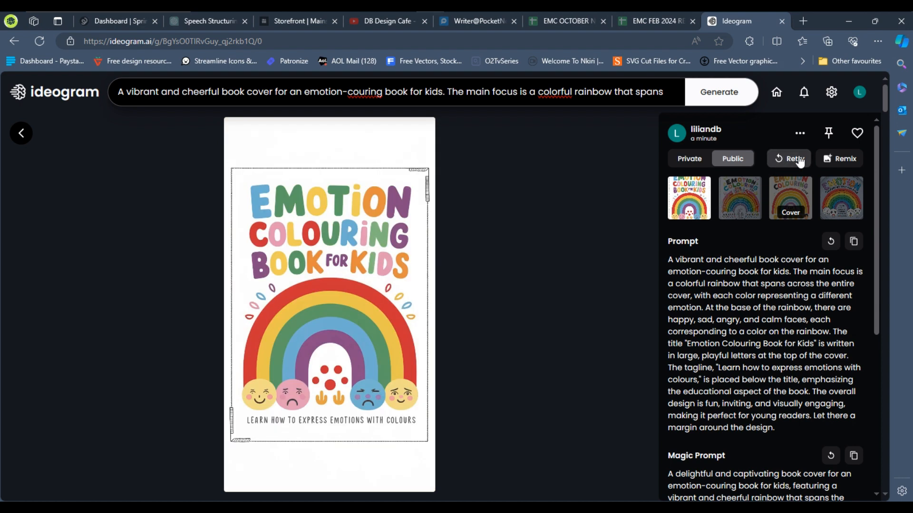
# Download the first cover variation with the rainbow and emotion faces
pyautogui.click(803, 133)
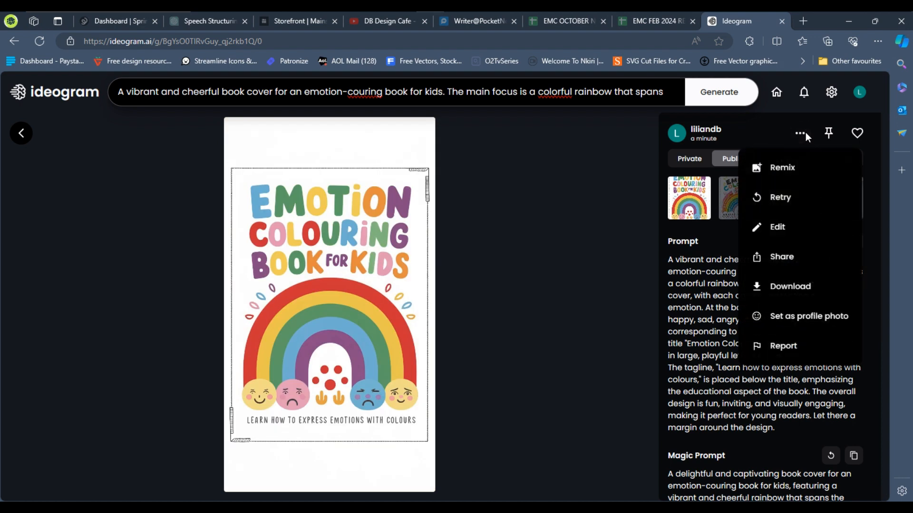
pyautogui.click(789, 288)
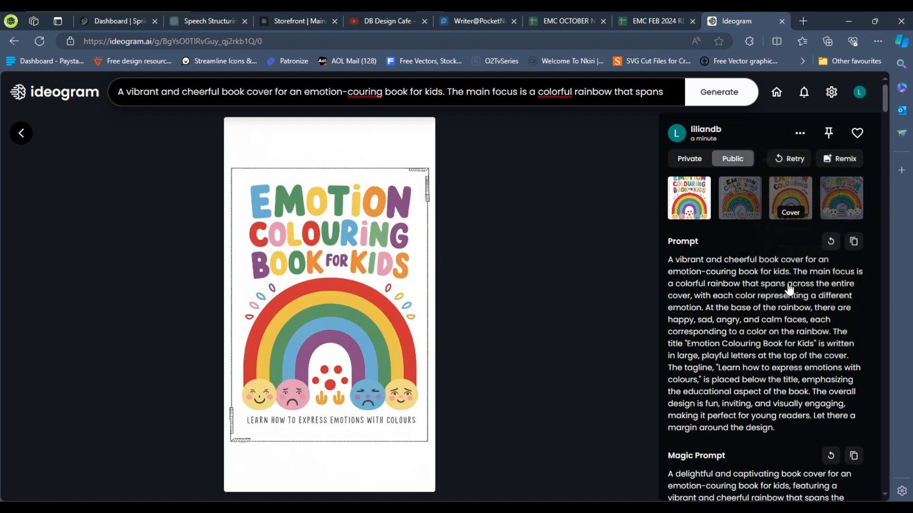
# Download the third cover variation, the Emotion Colouring Book For Kids design
pyautogui.click(794, 190)
pyautogui.click(797, 135)
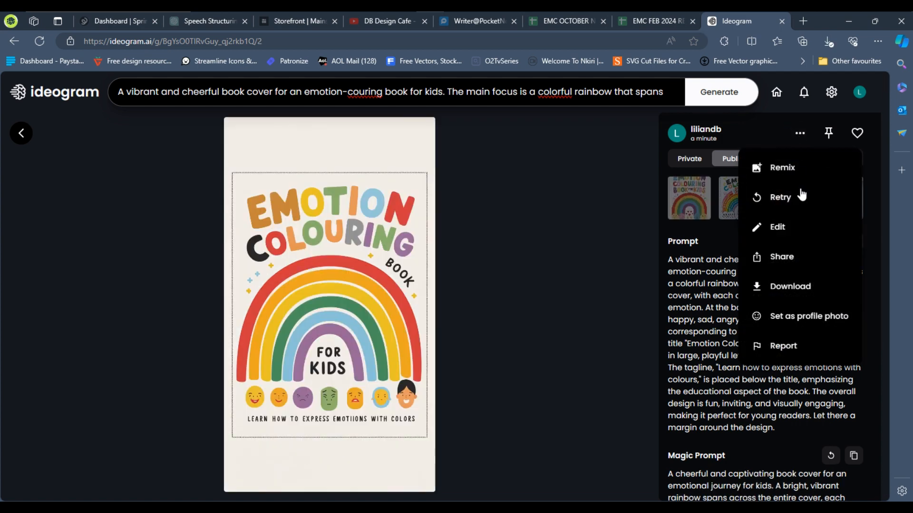
pyautogui.click(775, 286)
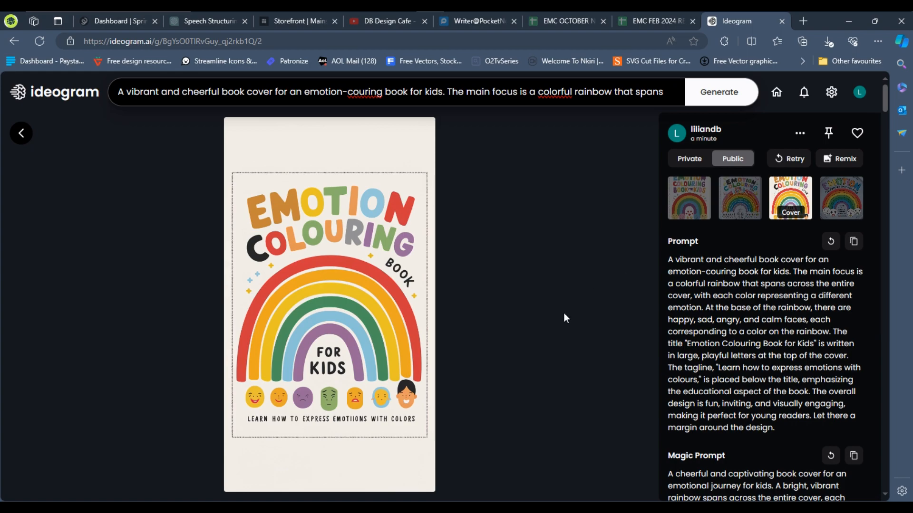
pyautogui.click(545, 243)
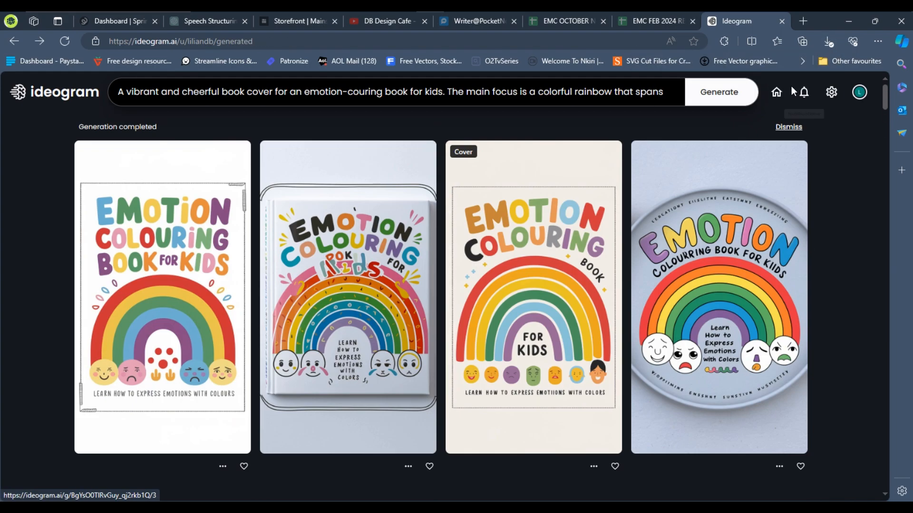
pyautogui.click(776, 92)
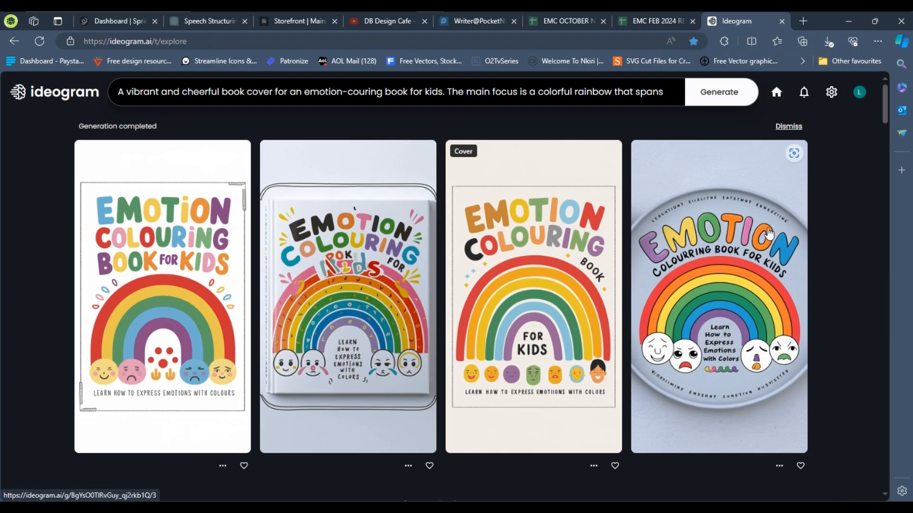
pyautogui.scroll(-10, 607, 291)
pyautogui.click(554, 301)
pyautogui.click(284, 94)
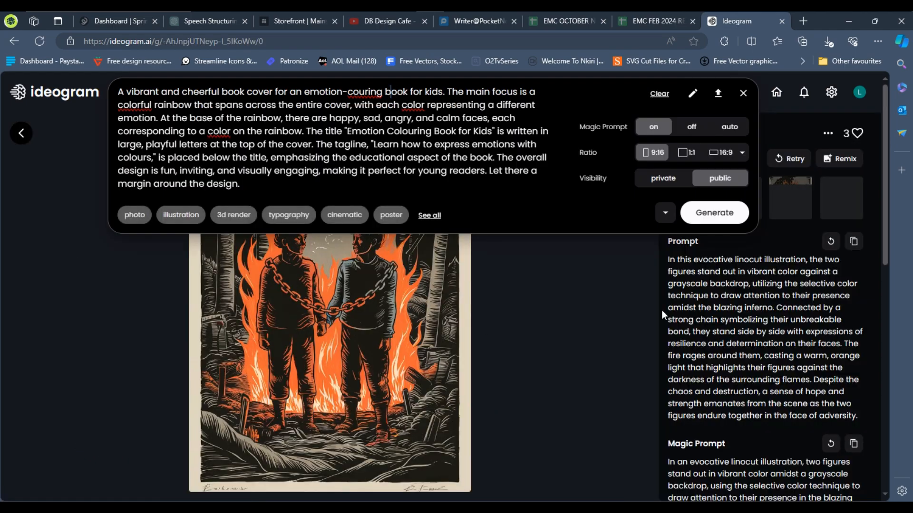
pyautogui.click(284, 94)
pyautogui.click(742, 92)
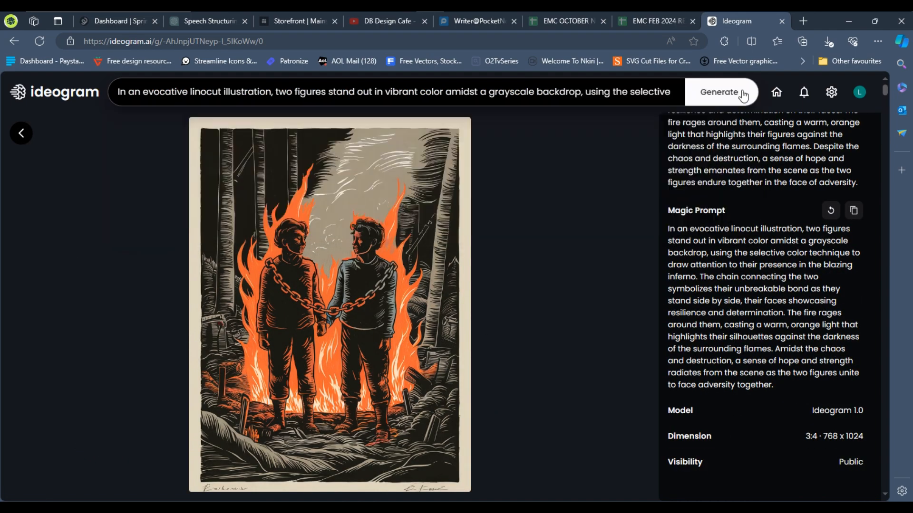
pyautogui.click(558, 220)
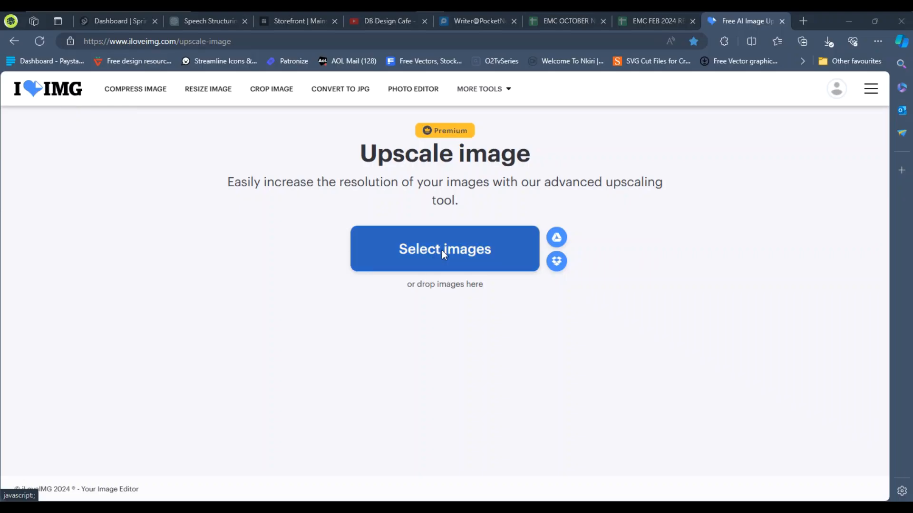
# In iLoveIMG's Upscale image tool, upload the two downloaded cover images
pyautogui.click(444, 255)
pyautogui.click(50, 111)
pyautogui.click(131, 124)
pyautogui.keyDown('ctrl'); pyautogui.click(185, 124); pyautogui.keyUp('ctrl')
pyautogui.click(356, 268)
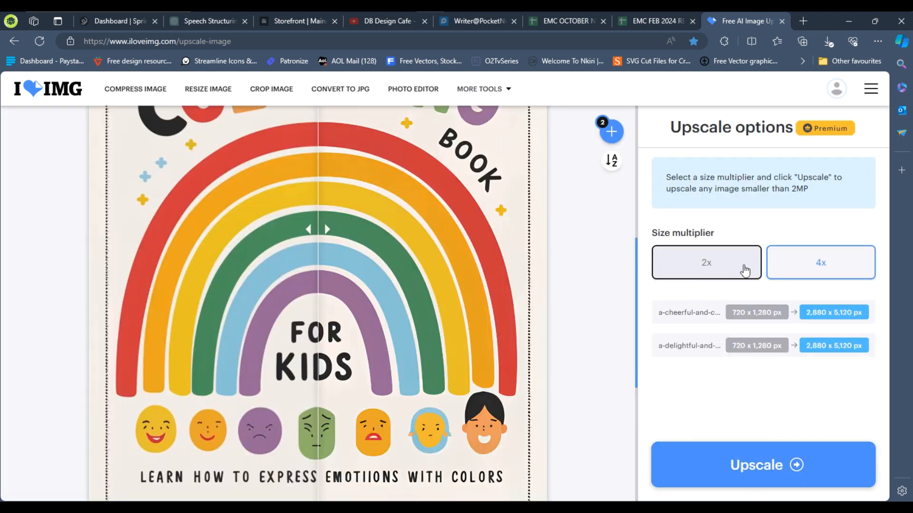
# Upscale both cover images at 2x and download the upscaled files
pyautogui.click(717, 465)
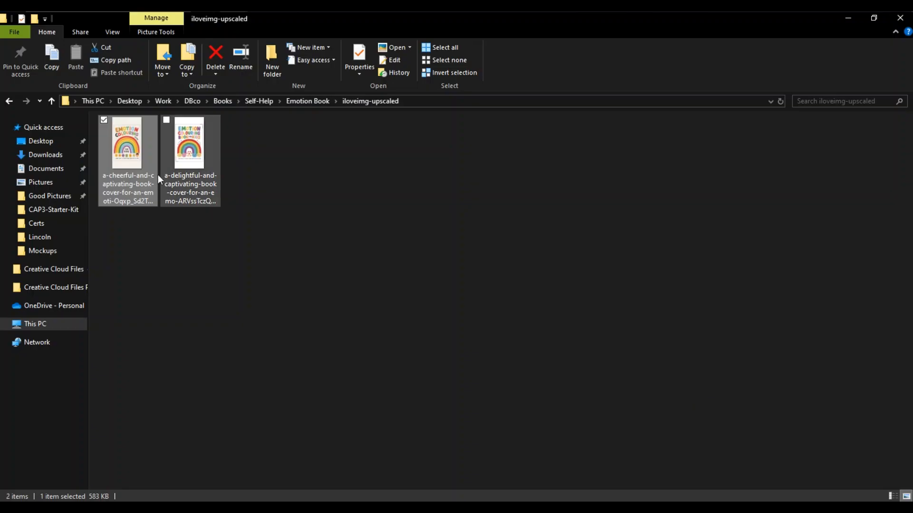
pyautogui.doubleClick(151, 175)
pyautogui.click(495, 391)
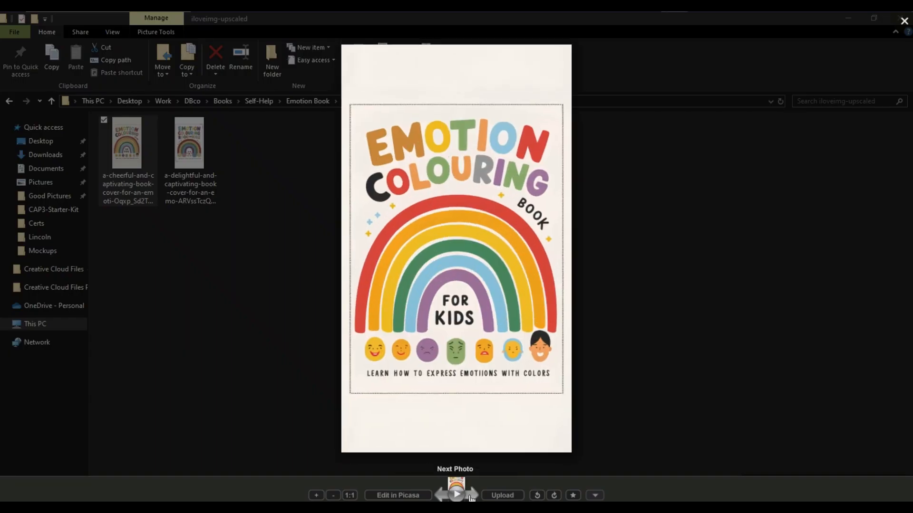
# Close the image preview and step through the upscaled cover images
pyautogui.click(904, 21)
pyautogui.press('Right')
pyautogui.press('Return')
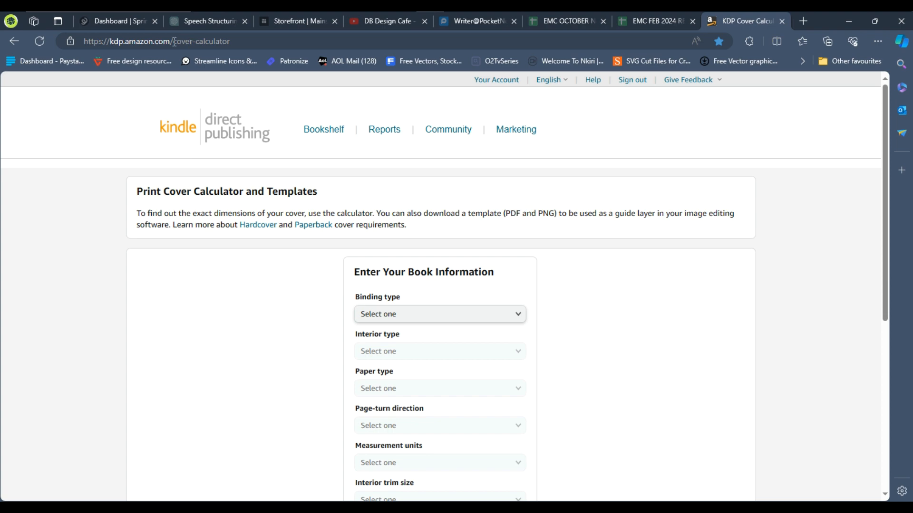
# Calculate KDP cover dimensions for a Paperback, Standard color, White paper, Left to Right, Inches, 8.5 x 11 in, 52 pages
pyautogui.moveTo(174, 42); pyautogui.dragTo(234, 45)
pyautogui.click(204, 40)
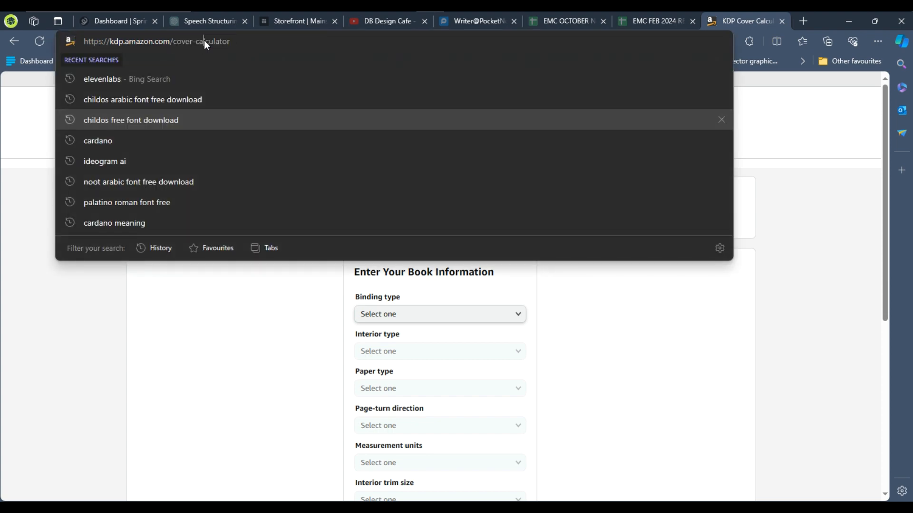
pyautogui.click(18, 113)
pyautogui.scroll(-5, 256, 283)
pyautogui.scroll(5, 257, 283)
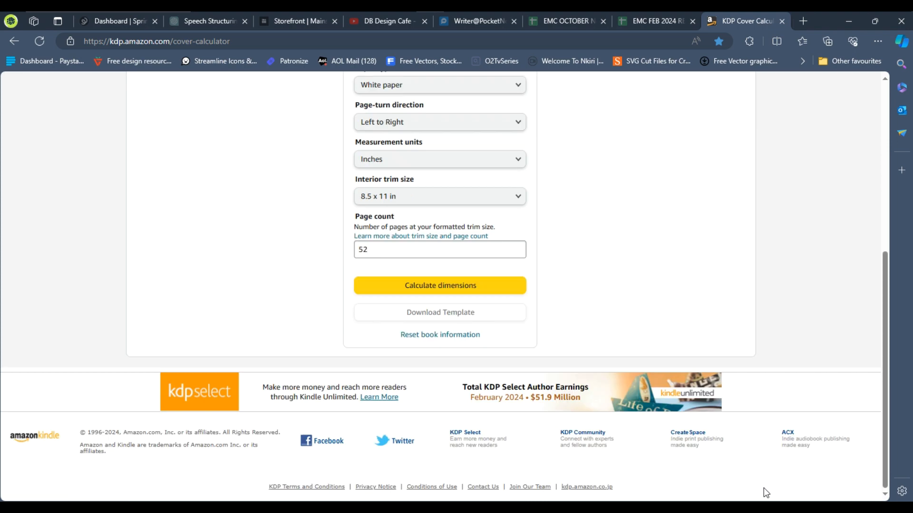
pyautogui.scroll(3, 763, 487)
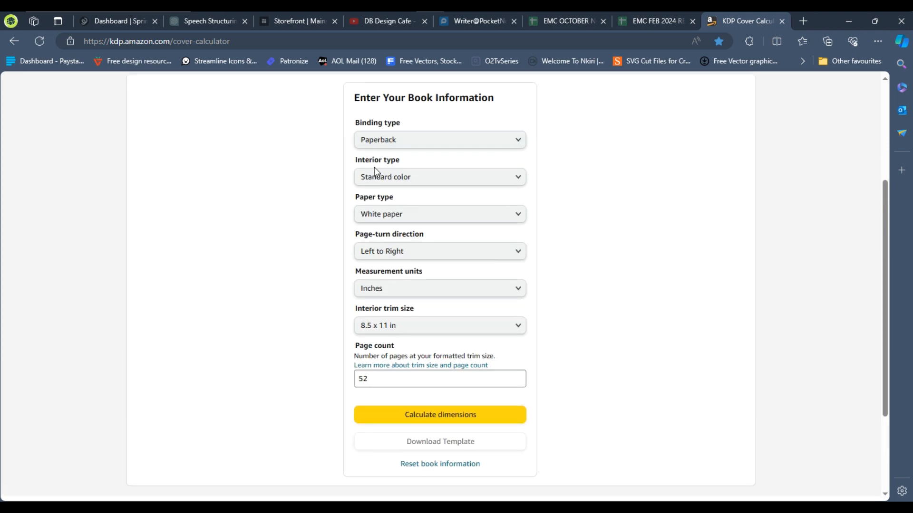
pyautogui.click(430, 414)
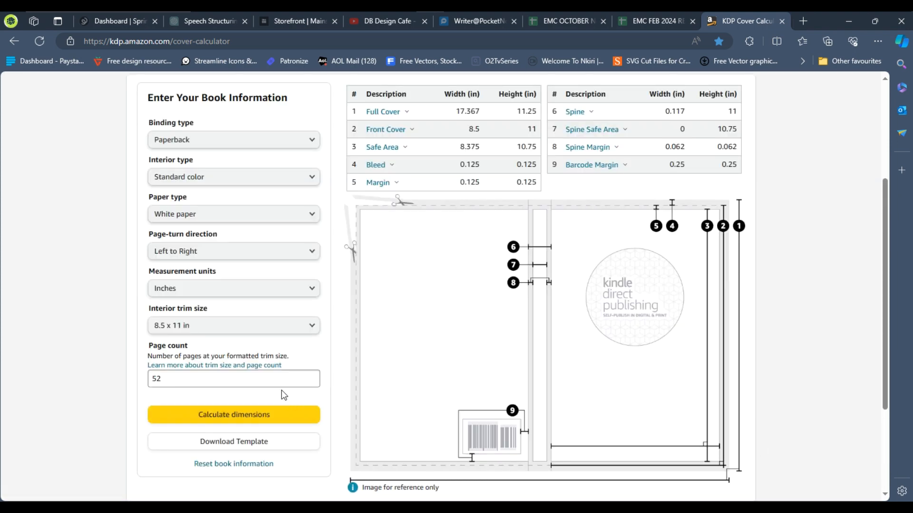
# Download the cover template and open its PDF in Affinity Designer
pyautogui.click(241, 443)
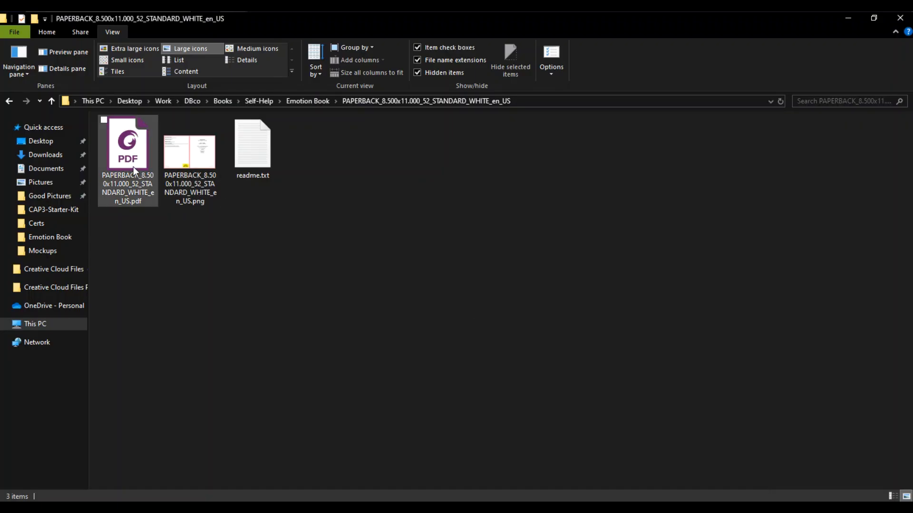
pyautogui.click(133, 167)
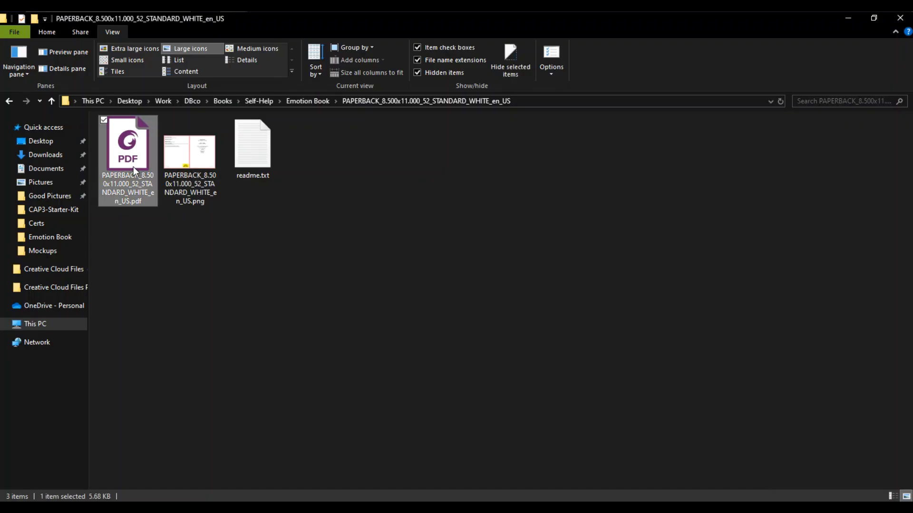
pyautogui.rightClick(133, 166)
pyautogui.moveTo(269, 296)
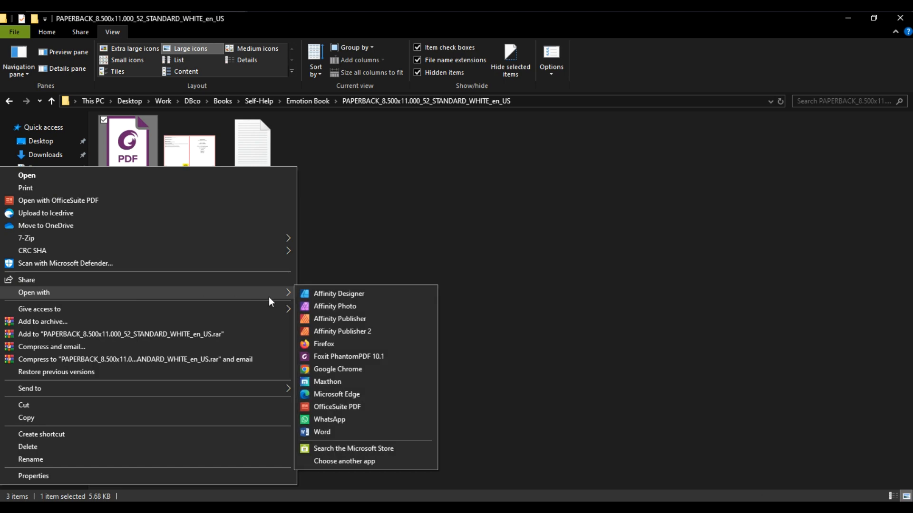
pyautogui.click(318, 295)
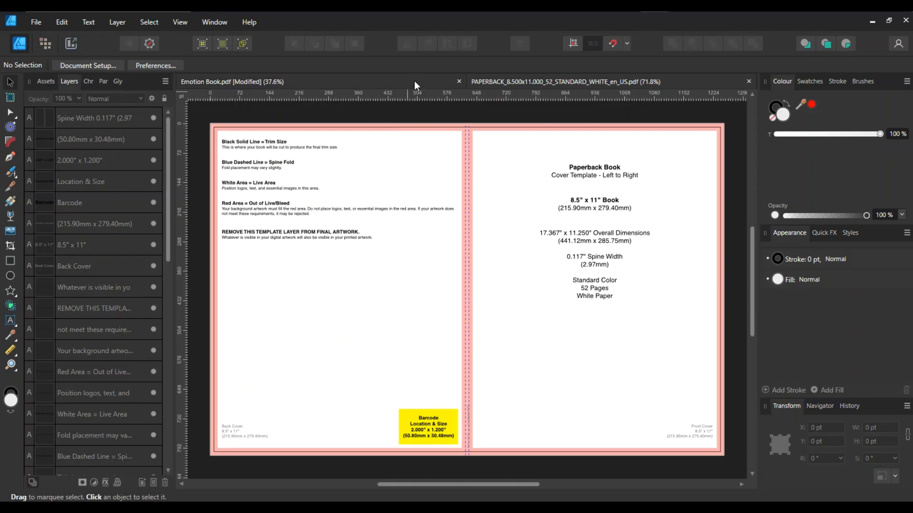
# Close the extra template document tab, leaving only the cover document open
pyautogui.click(458, 81)
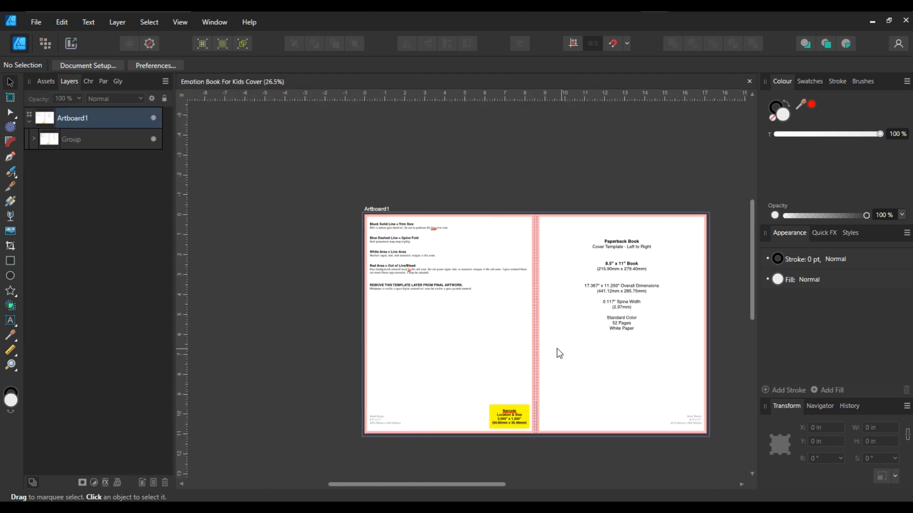
pyautogui.hscroll(5, 570, 344)
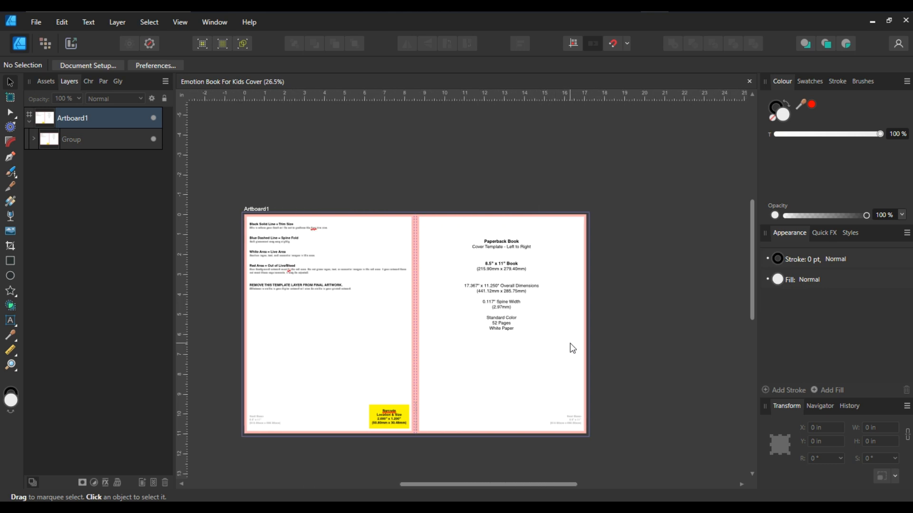
pyautogui.scroll(1, 570, 343)
pyautogui.scroll(-1, 570, 343)
# Place both upscaled cover images from the iloveimg-upscaled folder, dropping one over the front cover and one beside the artboard
pyautogui.click(36, 22)
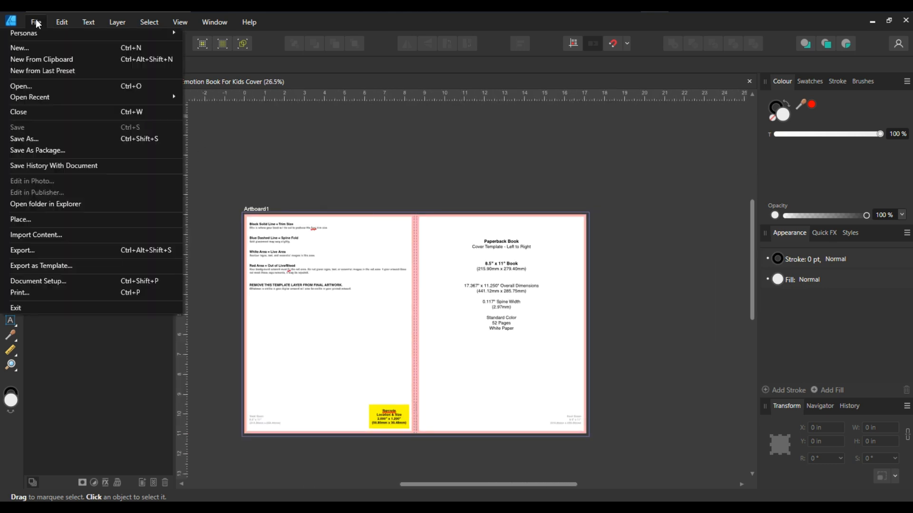
pyautogui.click(41, 207)
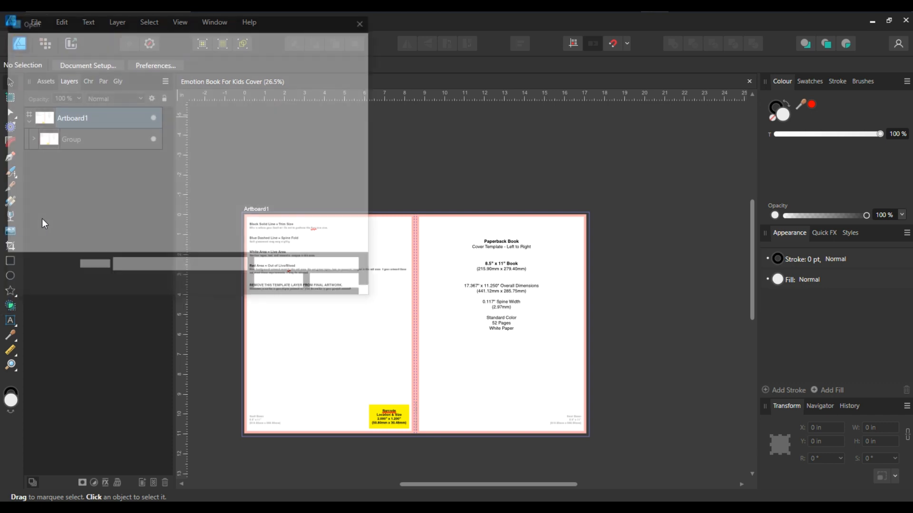
pyautogui.click(190, 164)
pyautogui.doubleClick(189, 164)
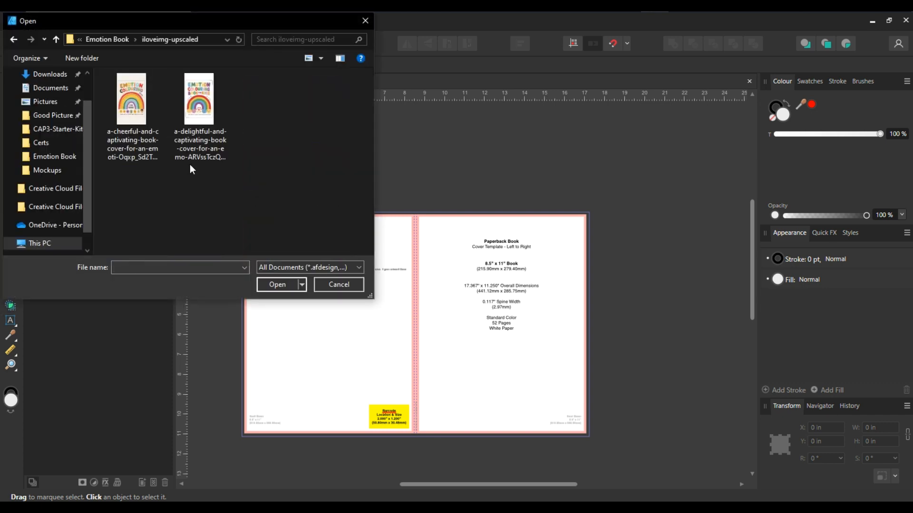
pyautogui.click(136, 120)
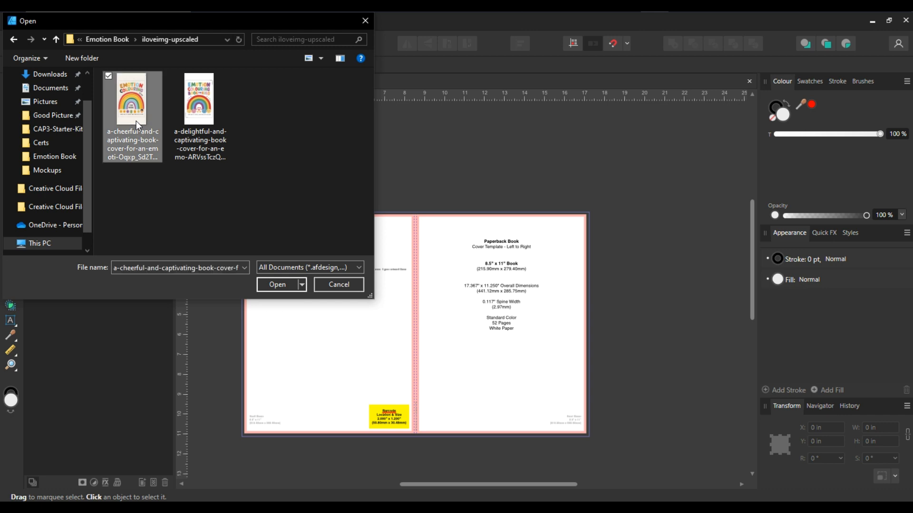
pyautogui.keyDown('ctrl'); pyautogui.click(198, 118); pyautogui.keyUp('ctrl')
pyautogui.click(269, 283)
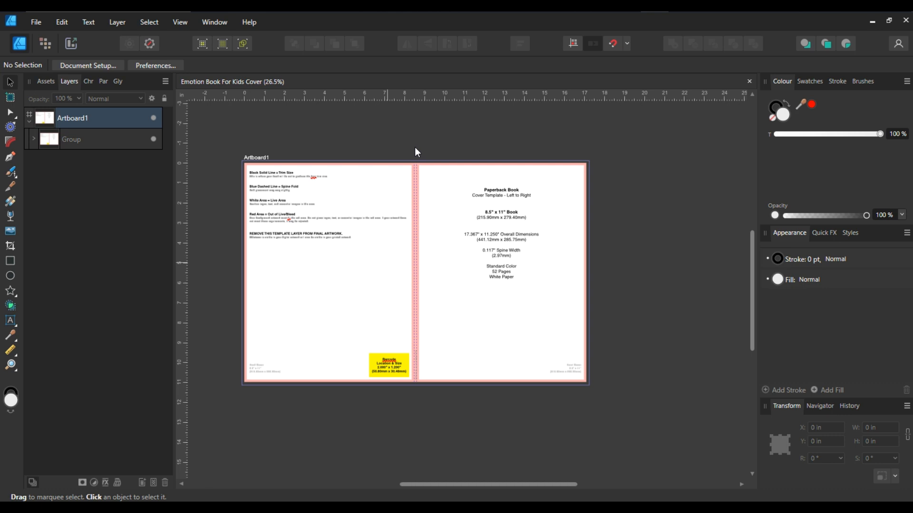
pyautogui.moveTo(417, 154); pyautogui.dragTo(606, 395)
pyautogui.moveTo(412, 138); pyautogui.dragTo(579, 355)
pyautogui.moveTo(498, 299); pyautogui.dragTo(753, 301)
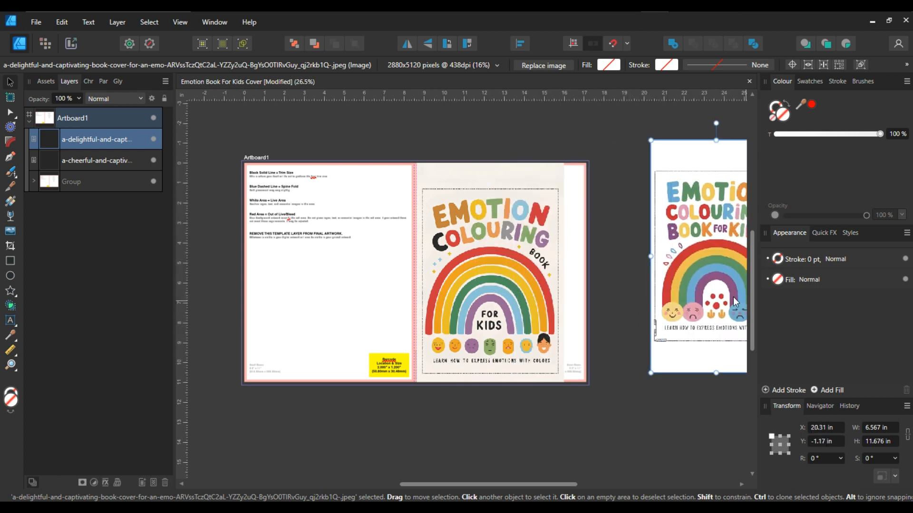
# Crop the cheerful cover image down to its inner dotted border, trimming all four edges
pyautogui.click(515, 271)
pyautogui.hscroll(4, 512, 270)
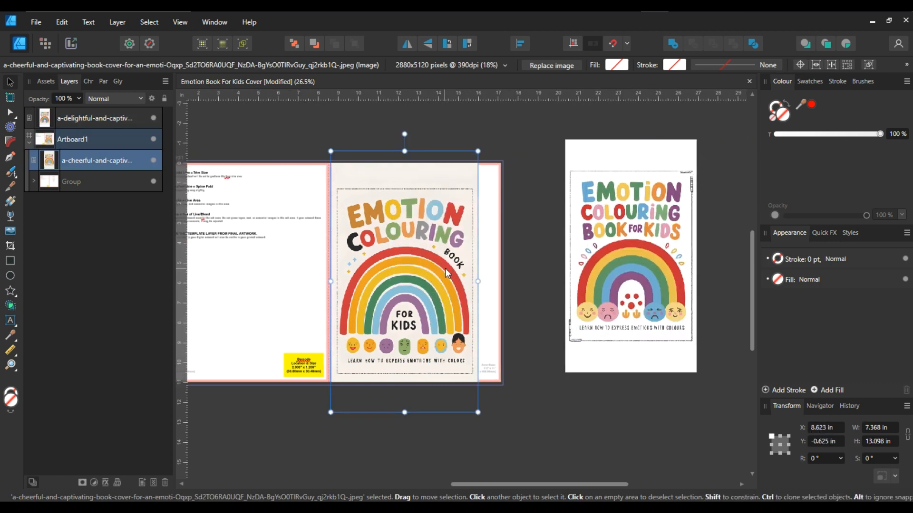
pyautogui.scroll(2, 444, 268)
pyautogui.scroll(-2, 420, 268)
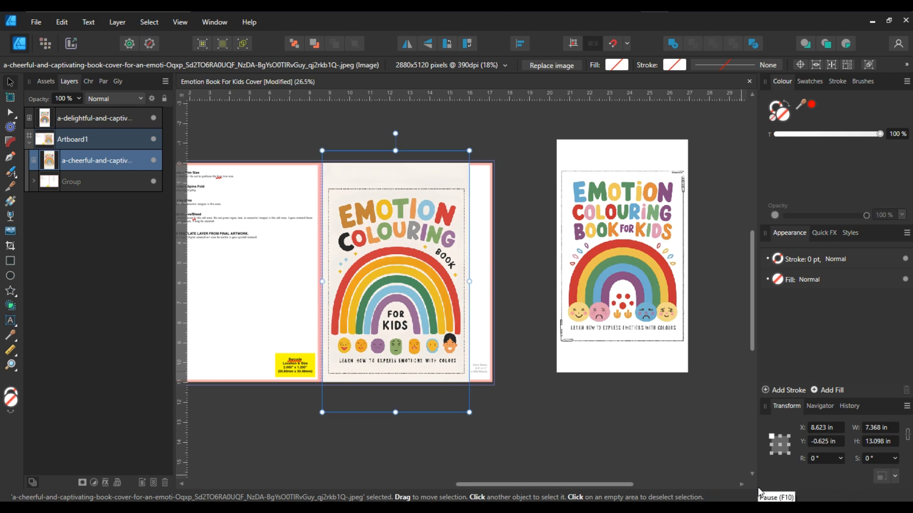
pyautogui.scroll(1, 575, 452)
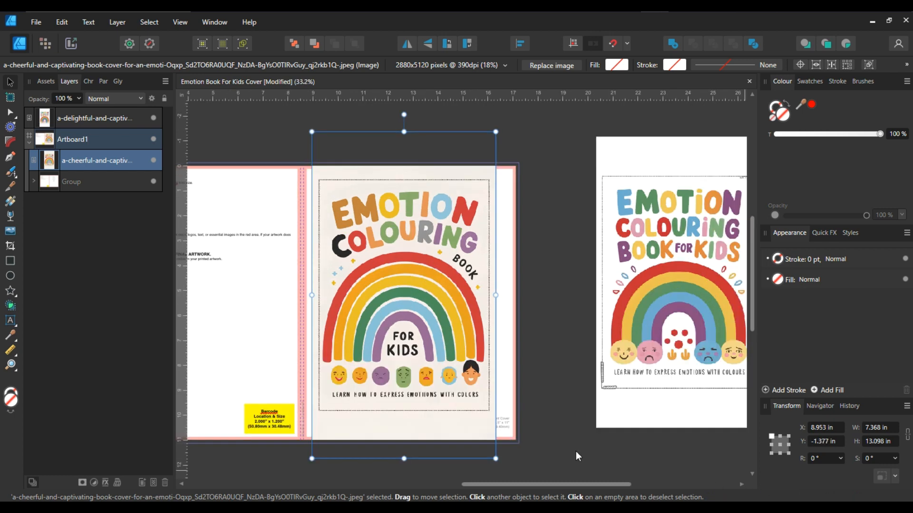
pyautogui.click(10, 245)
pyautogui.scroll(5, 405, 135)
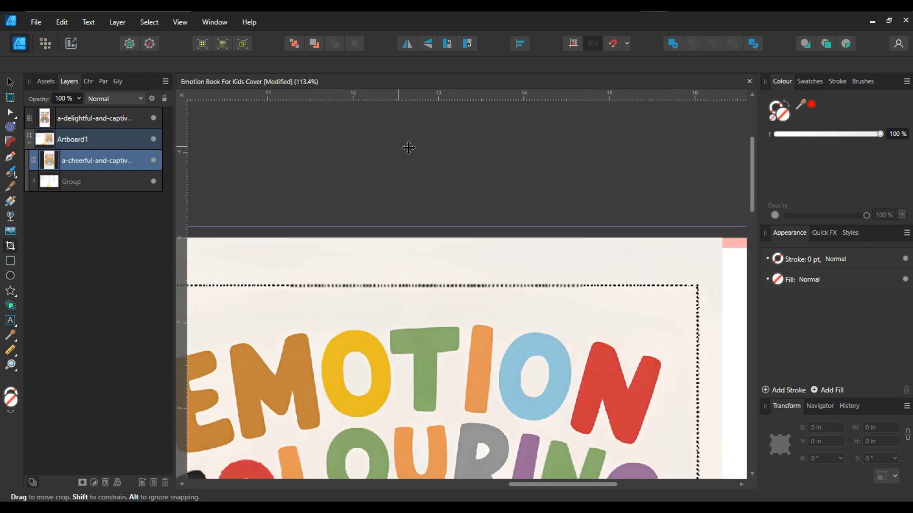
pyautogui.scroll(-2, 413, 121)
pyautogui.moveTo(413, 121); pyautogui.dragTo(413, 229)
pyautogui.scroll(-2, 413, 229)
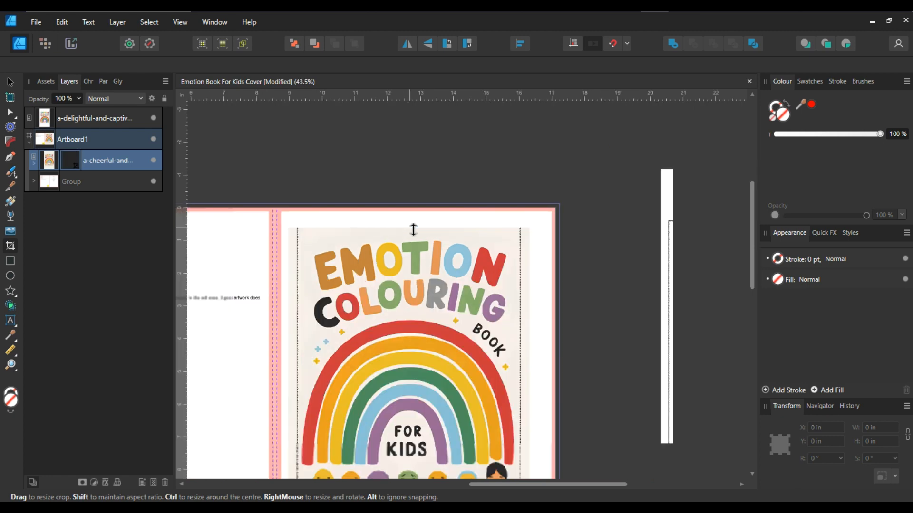
pyautogui.moveTo(290, 260); pyautogui.dragTo(302, 261)
pyautogui.moveTo(418, 436); pyautogui.dragTo(420, 372)
pyautogui.moveTo(532, 227); pyautogui.dragTo(522, 226)
pyautogui.scroll(2, 521, 226)
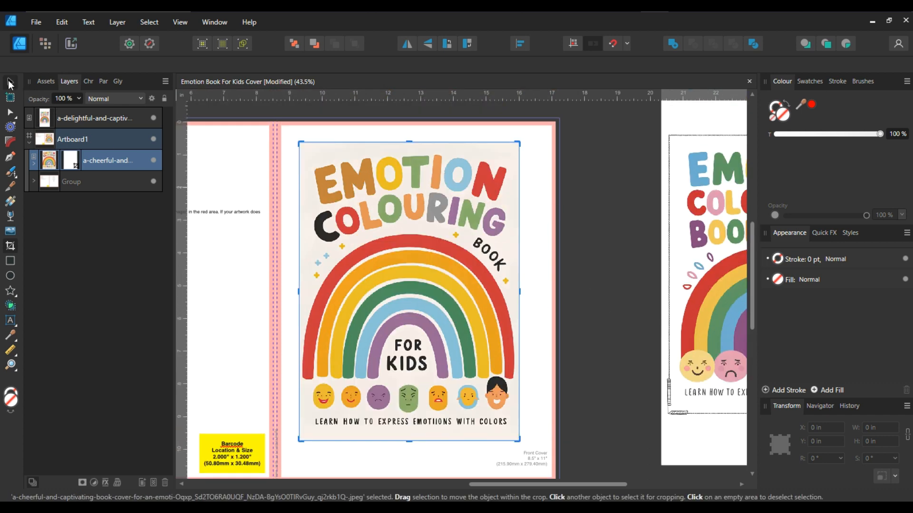
pyautogui.click(10, 84)
# Move and enlarge the cropped image to fill the front cover, about 7.94 x 10.80 in
pyautogui.scroll(-2, 364, 252)
pyautogui.scroll(-2, 363, 252)
pyautogui.moveTo(364, 257); pyautogui.dragTo(352, 247)
pyautogui.scroll(-2, 366, 257)
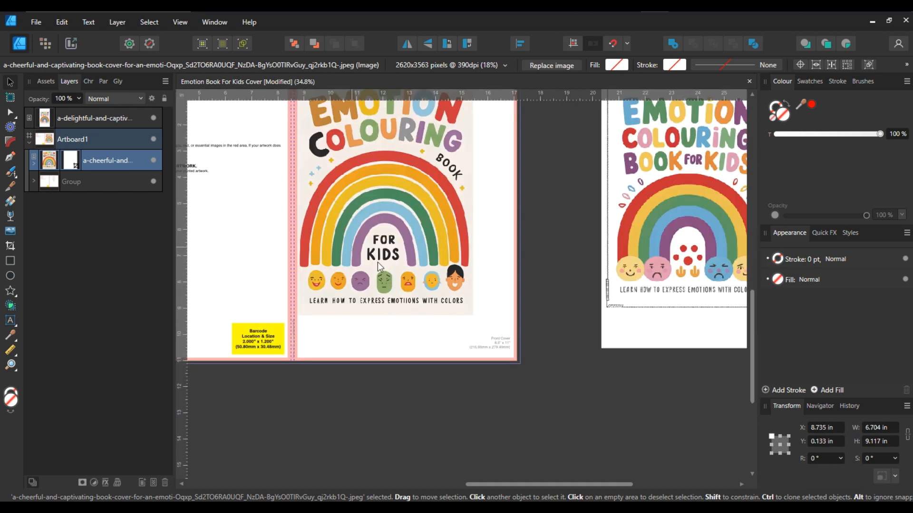
pyautogui.scroll(-2, 368, 258)
pyautogui.moveTo(499, 285); pyautogui.dragTo(523, 300)
pyautogui.scroll(3, 461, 261)
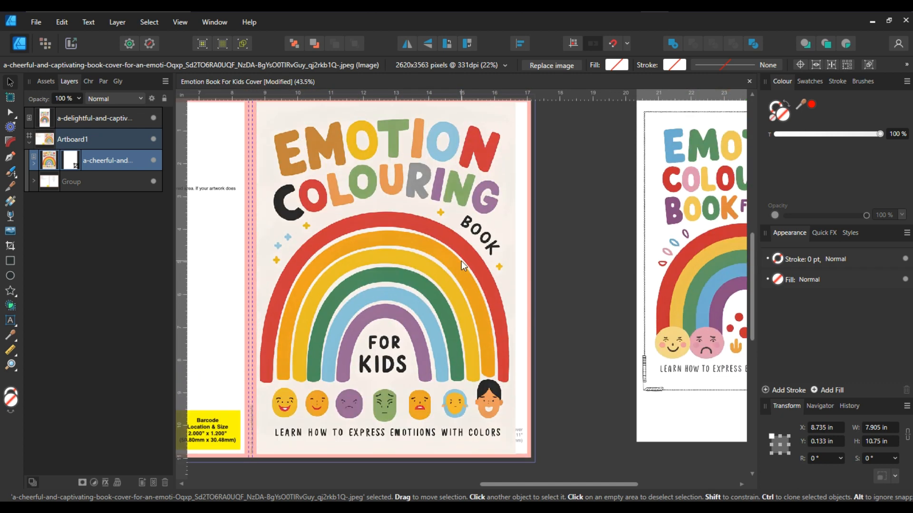
pyautogui.scroll(3, 483, 195)
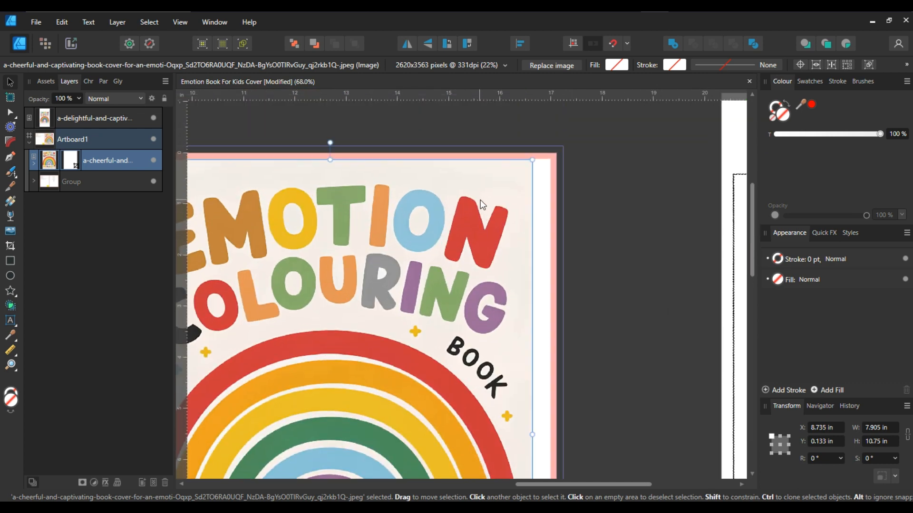
pyautogui.moveTo(538, 162); pyautogui.dragTo(540, 159)
pyautogui.scroll(-4, 539, 182)
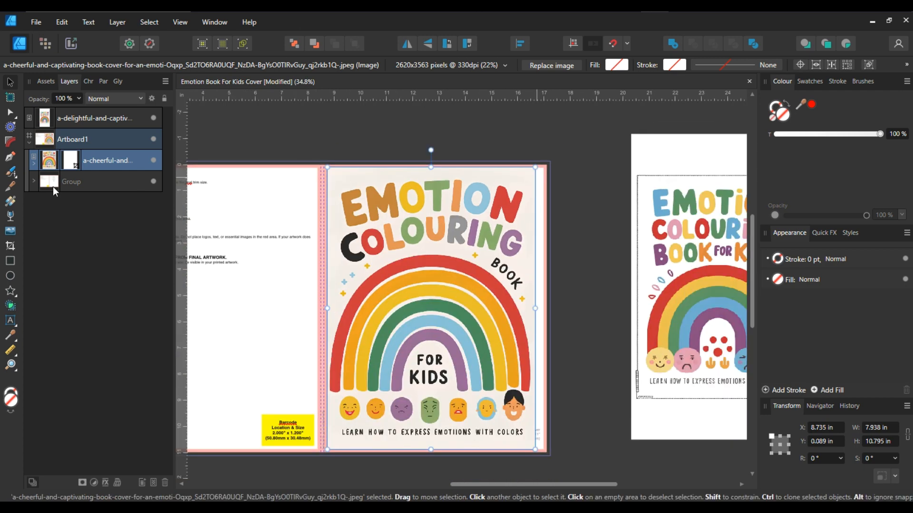
# Draw a rectangle covering the front cover from the spine to the outer bleed, about 8.57 x 11.29 in
pyautogui.press('m')
pyautogui.scroll(-1, 330, 138)
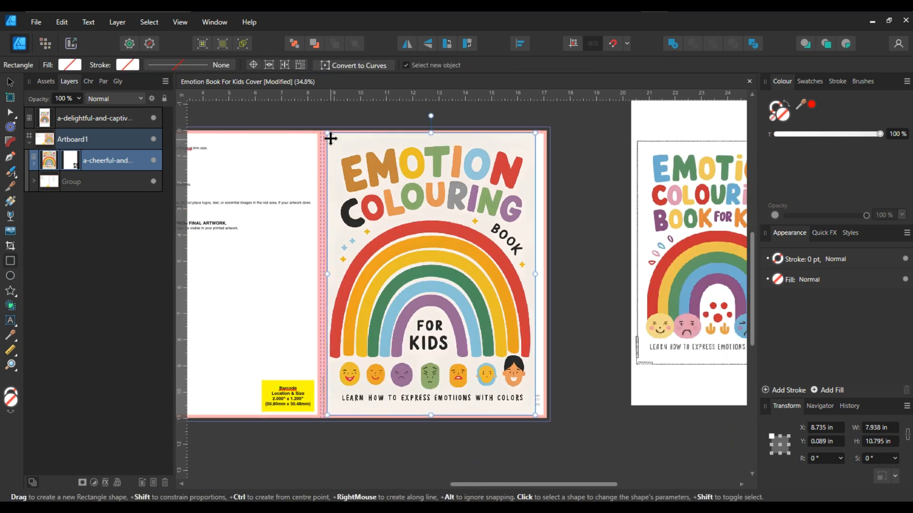
pyautogui.scroll(5, 328, 136)
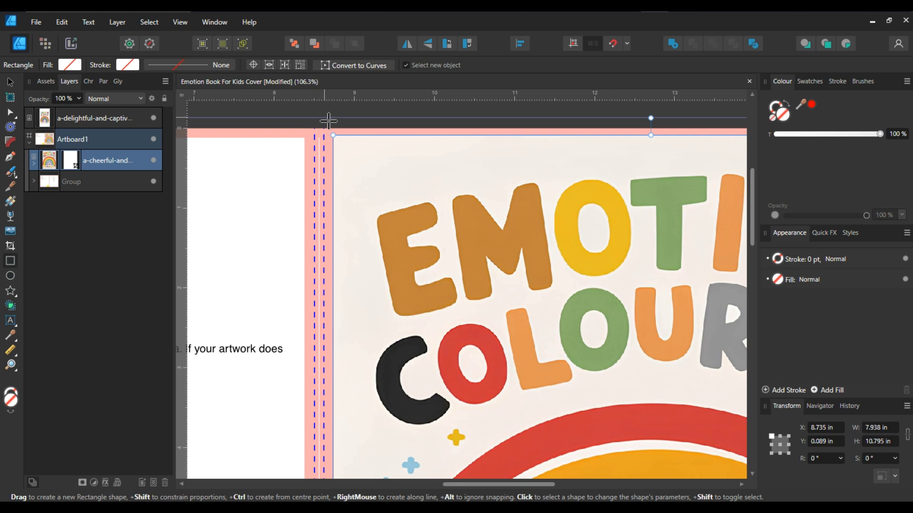
pyautogui.moveTo(326, 119)
pyautogui.mouseDown()
pyautogui.moveTo(416, 223)
pyautogui.moveTo(557, 311)
pyautogui.mouseUp()
pyautogui.scroll(-6, 420, 246)
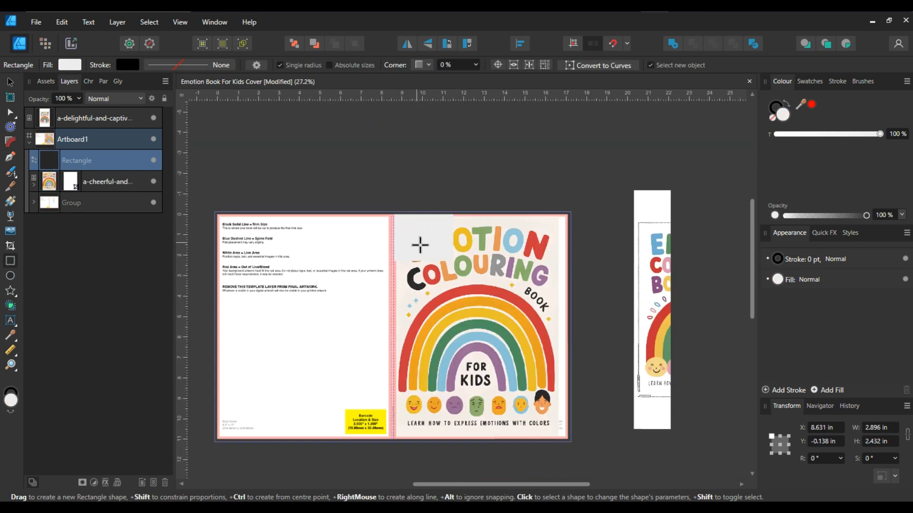
pyautogui.moveTo(453, 193); pyautogui.dragTo(574, 338)
pyautogui.moveTo(579, 341); pyautogui.dragTo(570, 374)
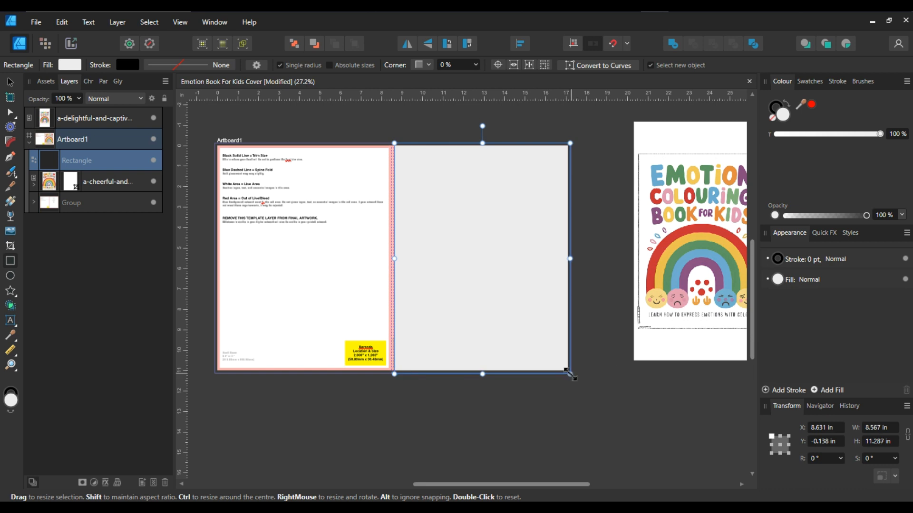
# Adjust the rectangle's edges to the spine line and outer bleed, about 8.63 in wide
pyautogui.click(10, 83)
pyautogui.scroll(3, 502, 252)
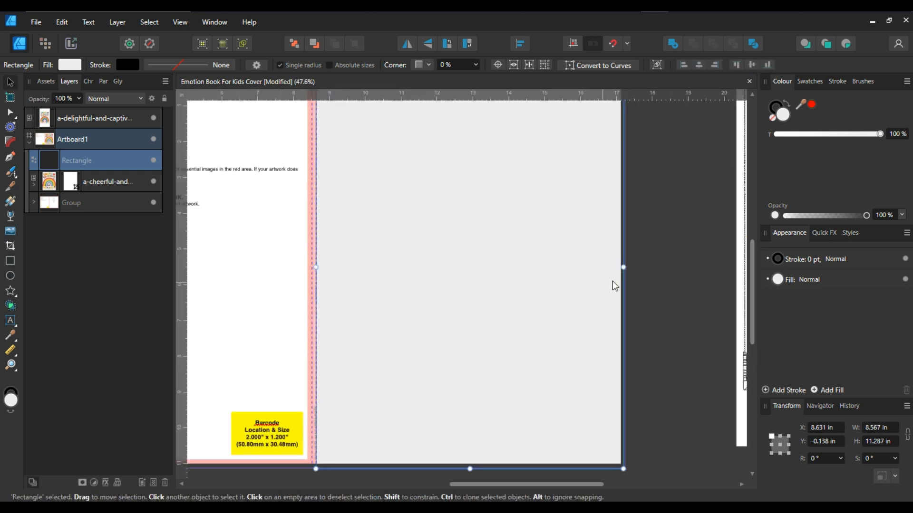
pyautogui.moveTo(623, 267)
pyautogui.mouseDown()
pyautogui.moveTo(615, 267)
pyautogui.moveTo(628, 268)
pyautogui.mouseUp()
pyautogui.scroll(5, 324, 241)
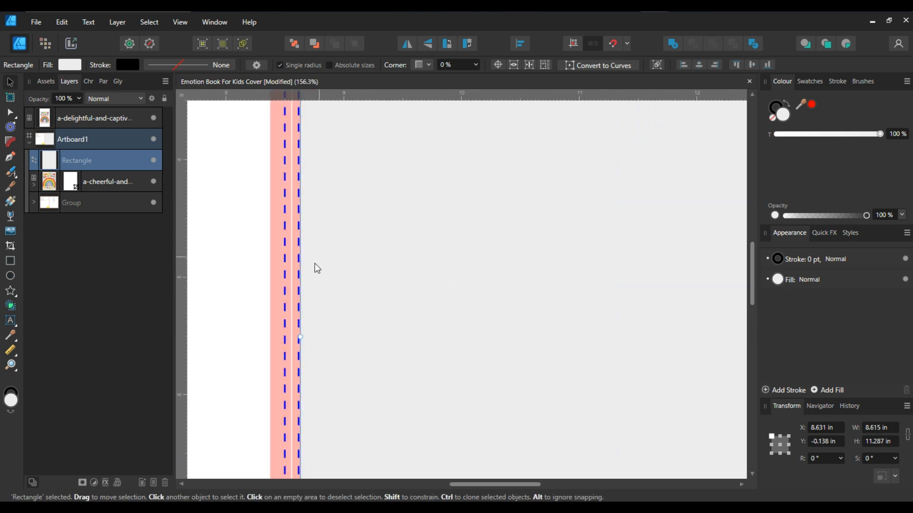
pyautogui.moveTo(300, 337); pyautogui.dragTo(298, 338)
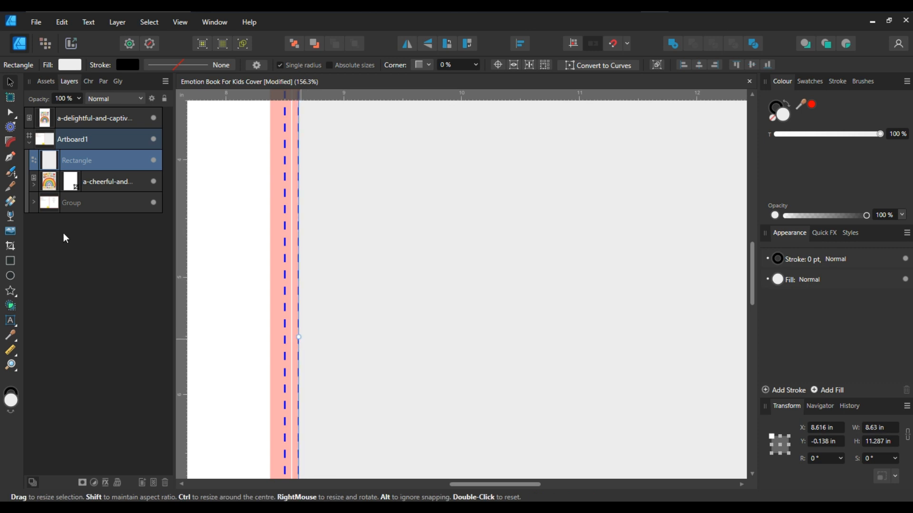
# Nest the cheerful cover image inside the rectangle so the rectangle clips it
pyautogui.moveTo(49, 184); pyautogui.dragTo(51, 159)
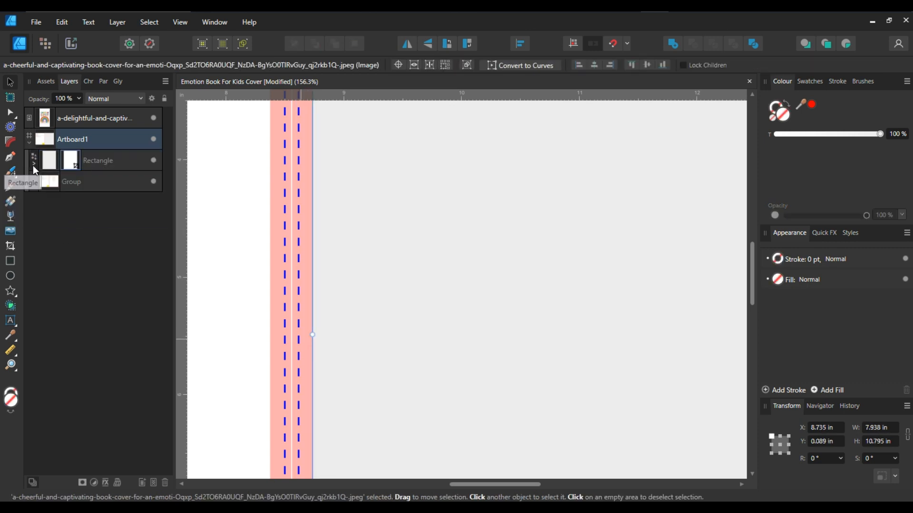
pyautogui.click(33, 165)
pyautogui.scroll(-1, 328, 227)
pyautogui.scroll(-5, 330, 232)
pyautogui.click(76, 160)
pyautogui.click(110, 181)
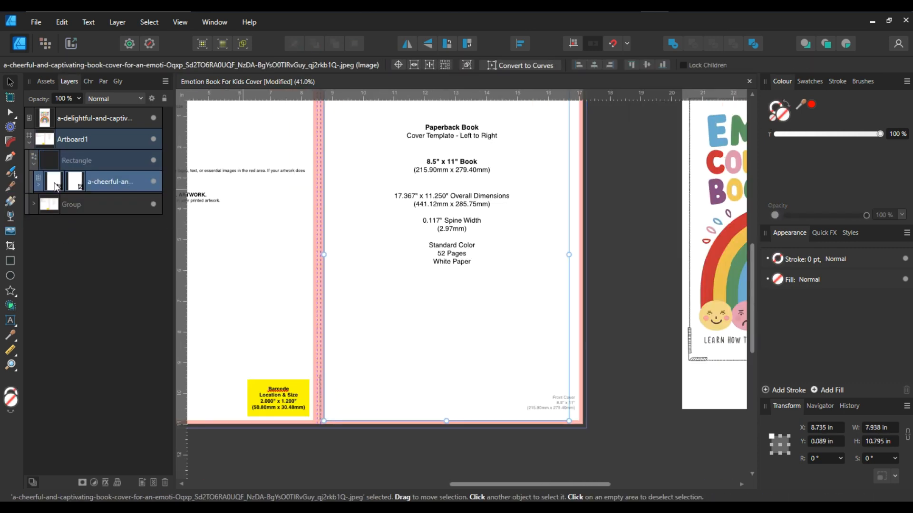
pyautogui.moveTo(58, 162); pyautogui.dragTo(59, 162)
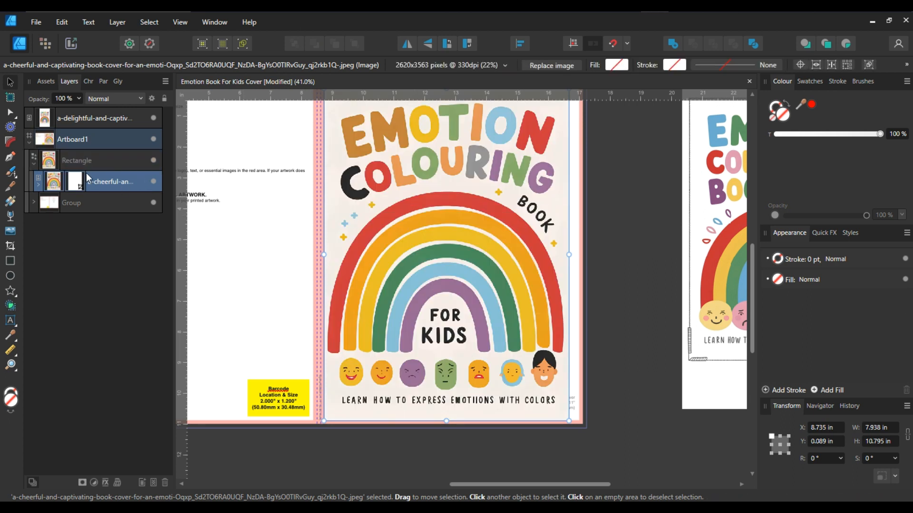
pyautogui.click(52, 156)
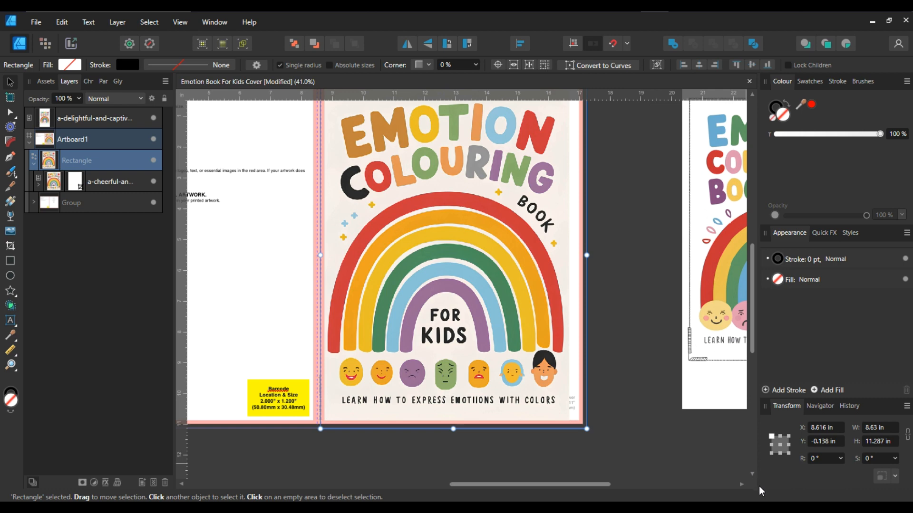
# Give the clipping rectangle a white fill behind the cover image
pyautogui.click(455, 273)
pyautogui.scroll(1, 451, 271)
pyautogui.scroll(2, 276, 234)
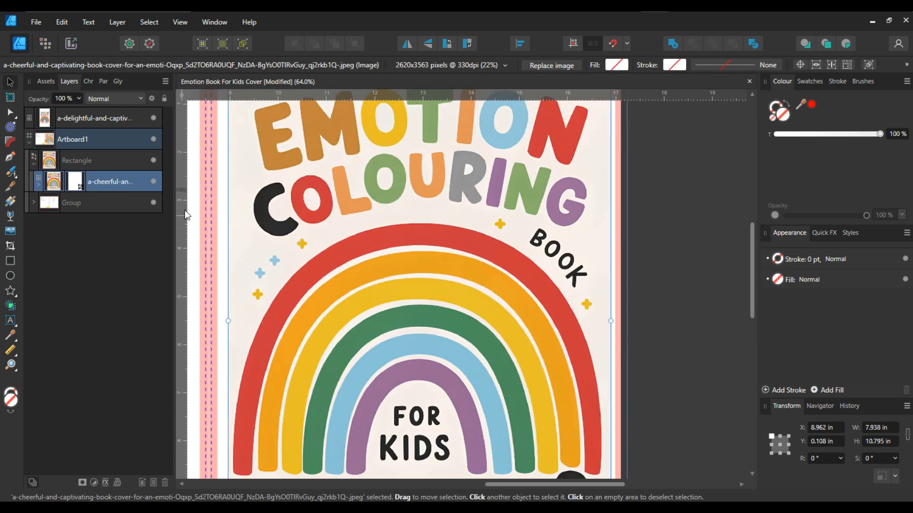
pyautogui.click(230, 190)
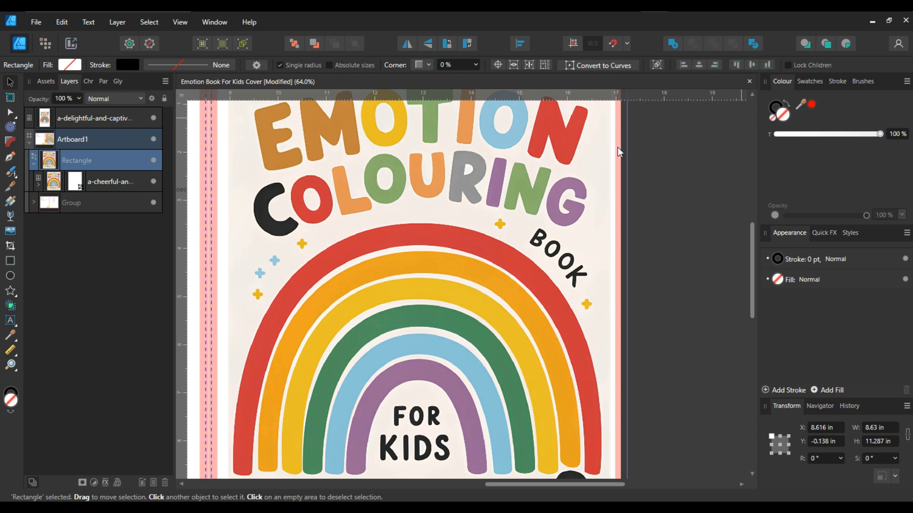
pyautogui.click(588, 162)
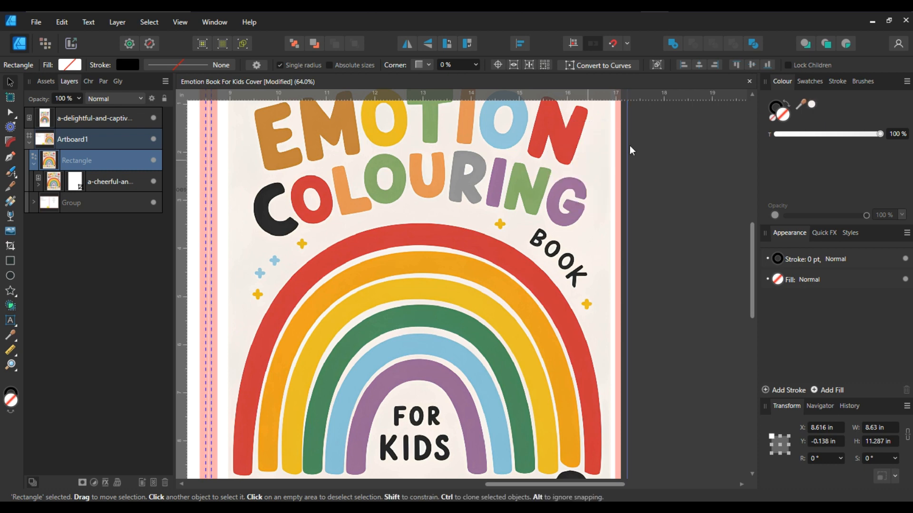
pyautogui.click(810, 105)
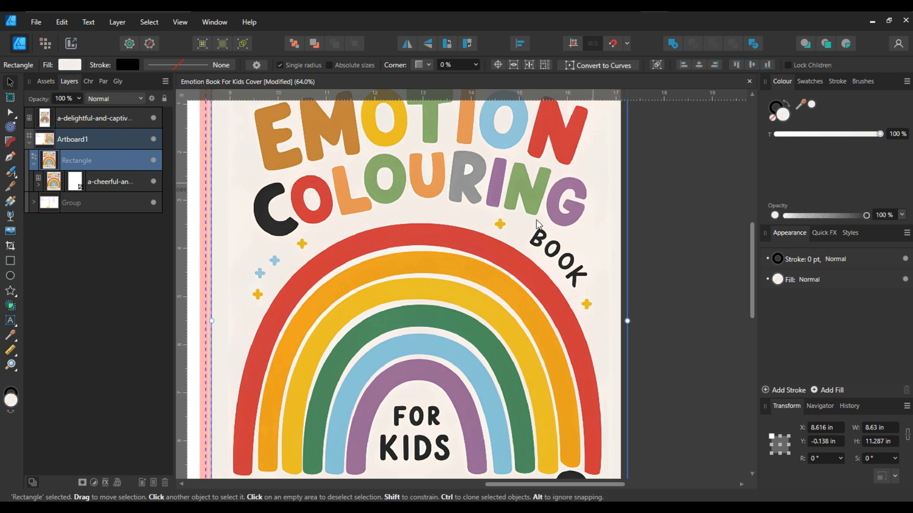
pyautogui.scroll(-3, 605, 233)
pyautogui.click(614, 226)
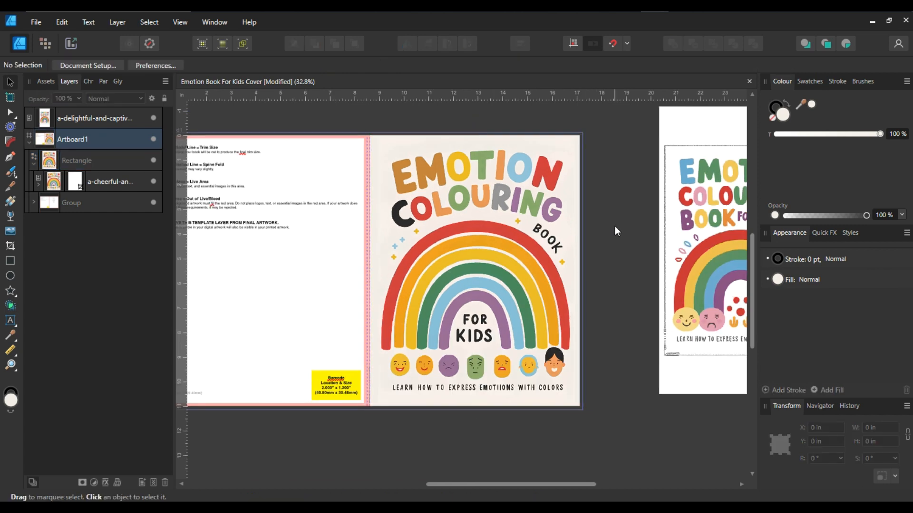
pyautogui.scroll(-1, 614, 226)
pyautogui.scroll(3, 524, 273)
pyautogui.scroll(-3, 524, 273)
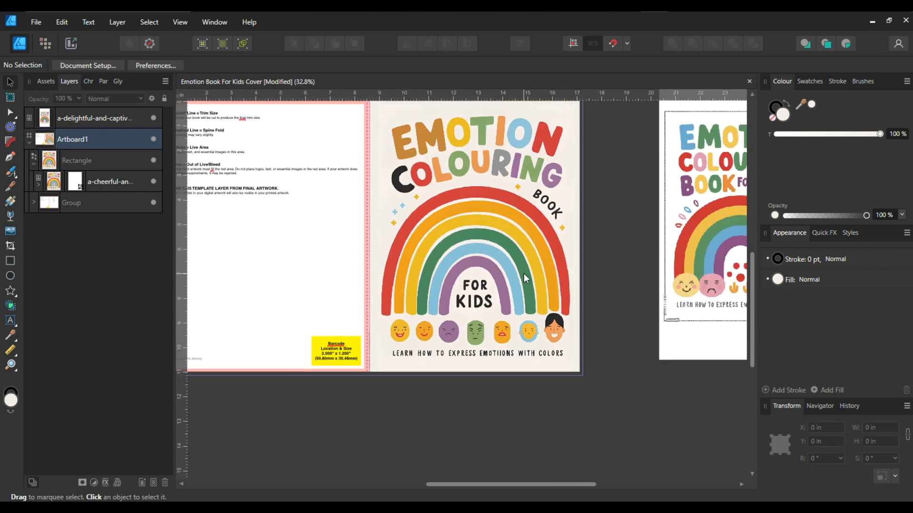
# Duplicate the clipped cover image rectangle onto the back cover, placing the copy over the back panel
pyautogui.scroll(3, 524, 273)
pyautogui.hscroll(-2, 523, 273)
pyautogui.scroll(-3, 524, 273)
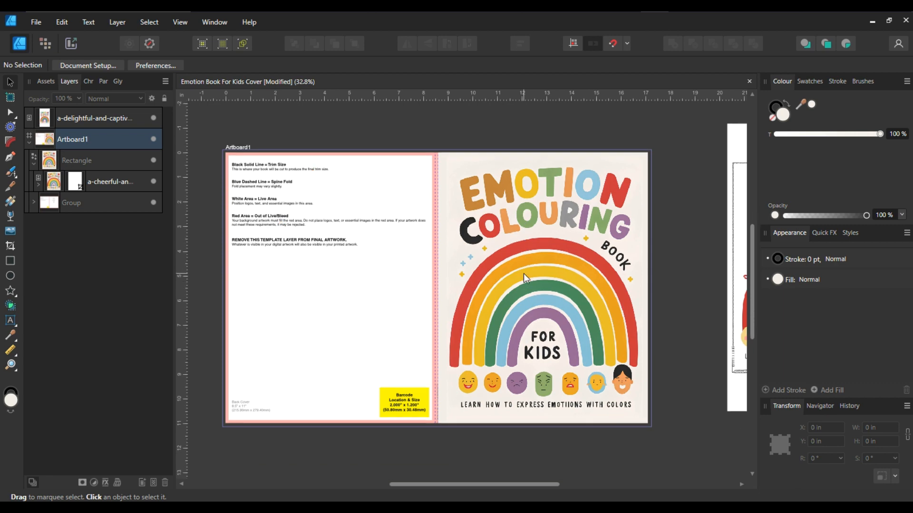
pyautogui.hscroll(5, 524, 273)
pyautogui.hscroll(1, 523, 272)
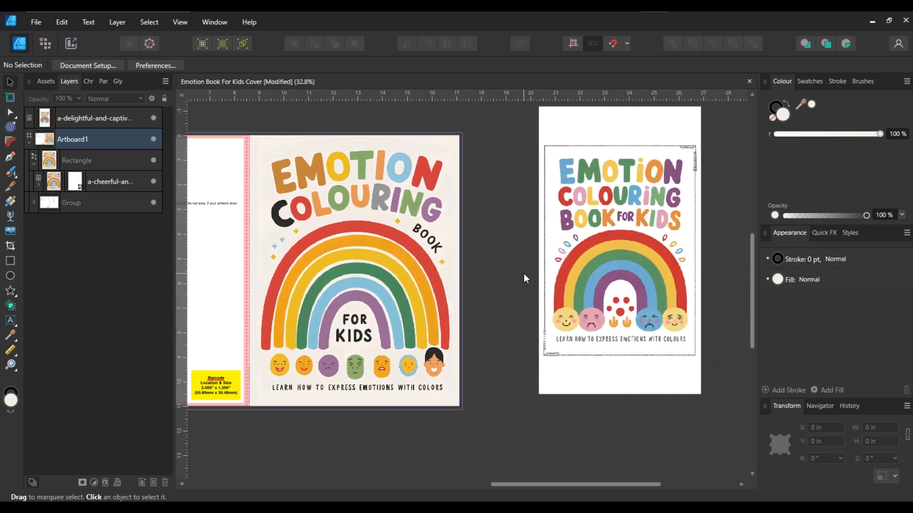
pyautogui.hscroll(-5, 524, 273)
pyautogui.scroll(2, 513, 273)
pyautogui.scroll(-2, 513, 274)
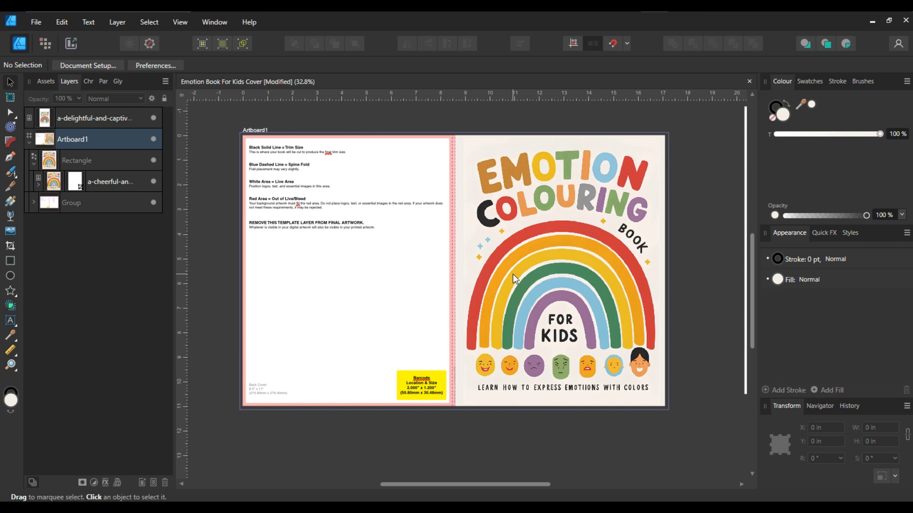
pyautogui.click(52, 162)
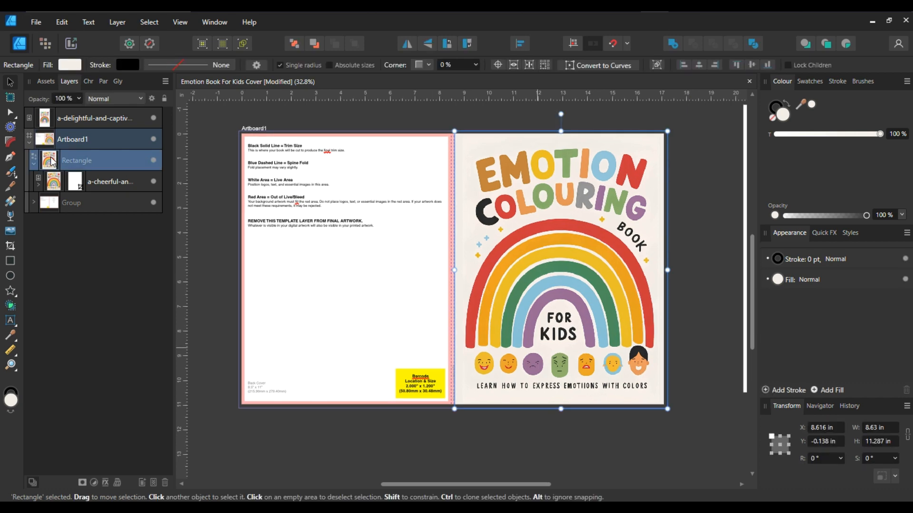
pyautogui.press('alt')
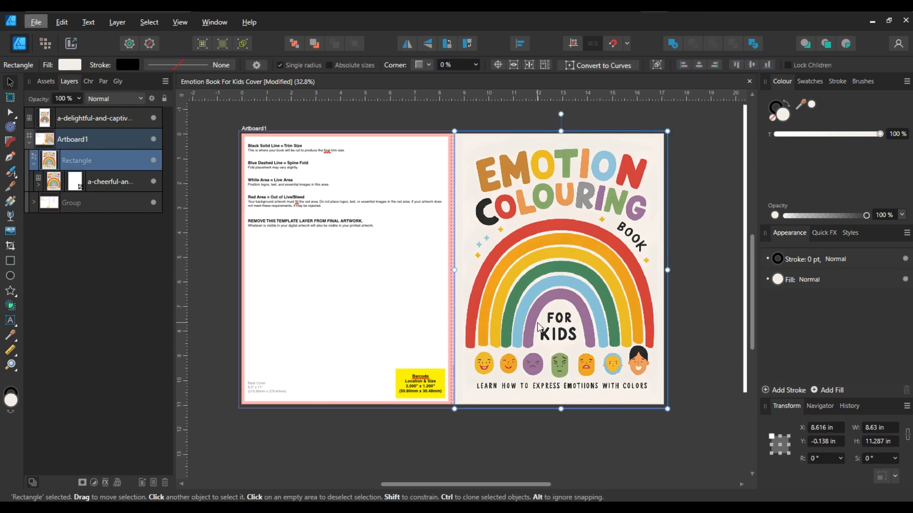
pyautogui.moveTo(629, 359); pyautogui.dragTo(354, 343)
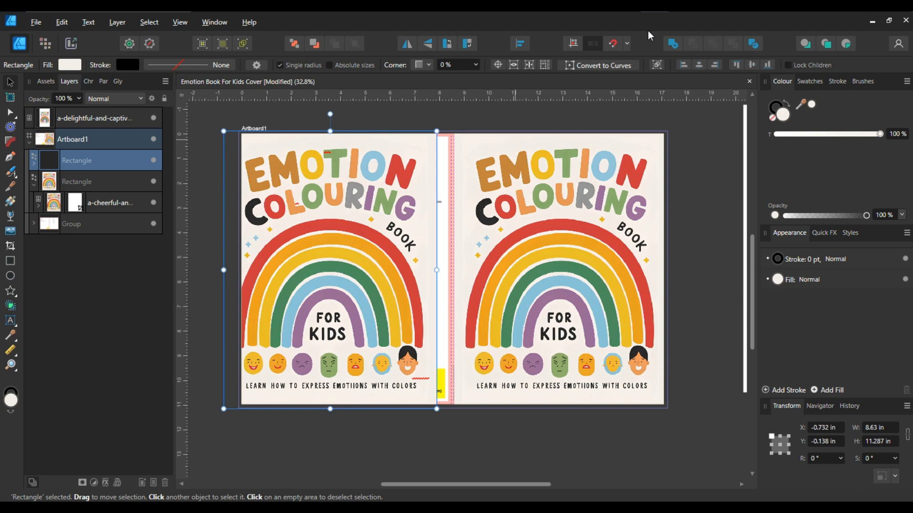
# Shorten the back-cover copy's inner mask rectangle to about 5.6 in tall so it crops just above the rainbow
pyautogui.click(681, 66)
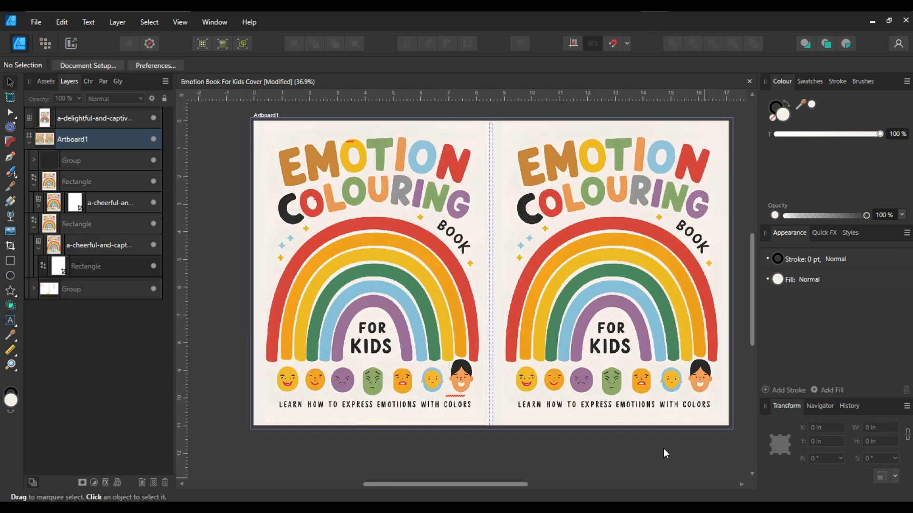
pyautogui.click(408, 326)
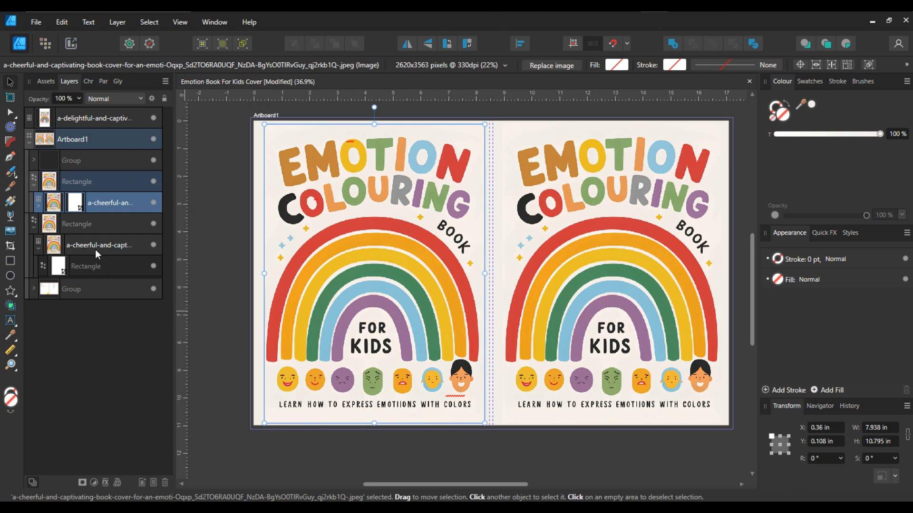
pyautogui.click(38, 206)
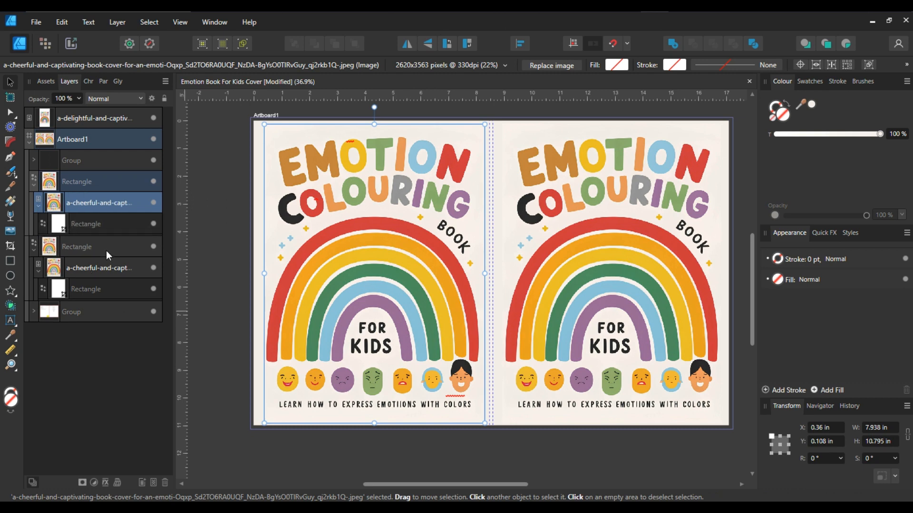
pyautogui.click(95, 225)
pyautogui.moveTo(376, 425); pyautogui.dragTo(377, 286)
pyautogui.scroll(1, 378, 288)
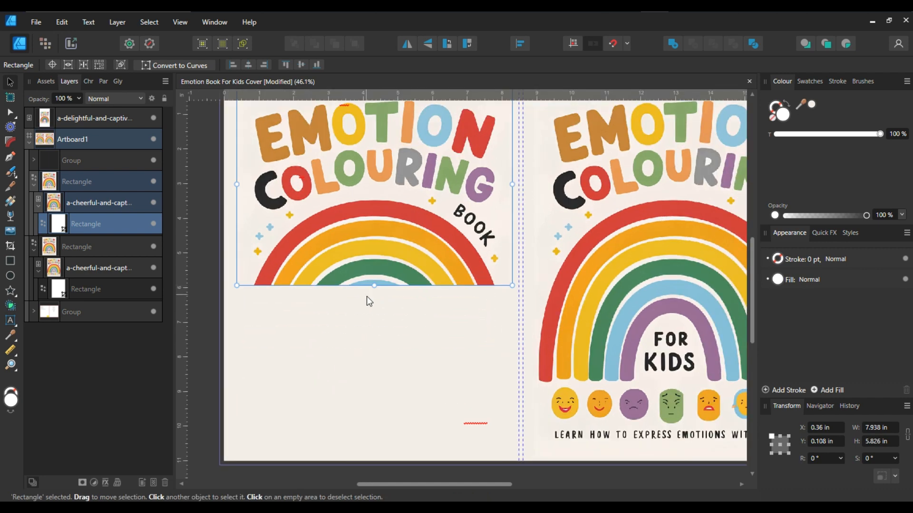
pyautogui.moveTo(375, 289); pyautogui.dragTo(375, 281)
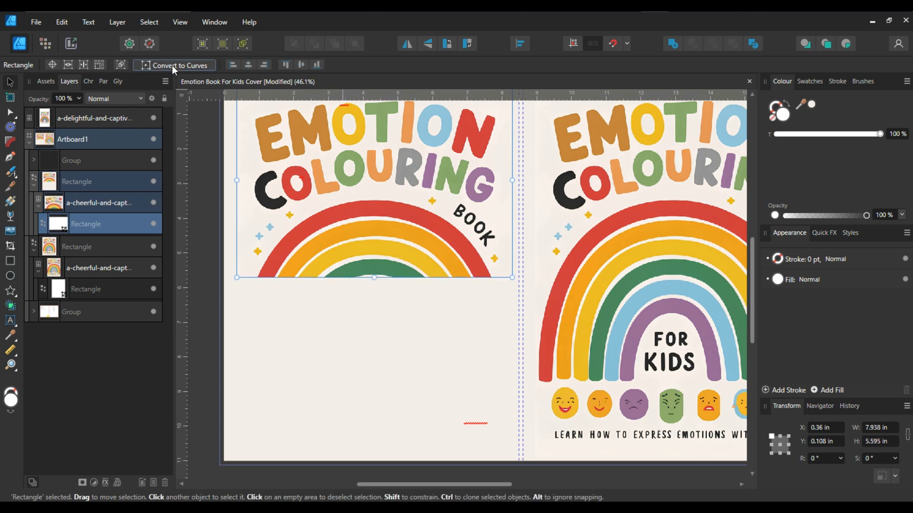
# Convert the mask rectangle to curves and bend its bottom edge into an arch following the rainbow's top
pyautogui.hotkey('ctrl', 'Return')
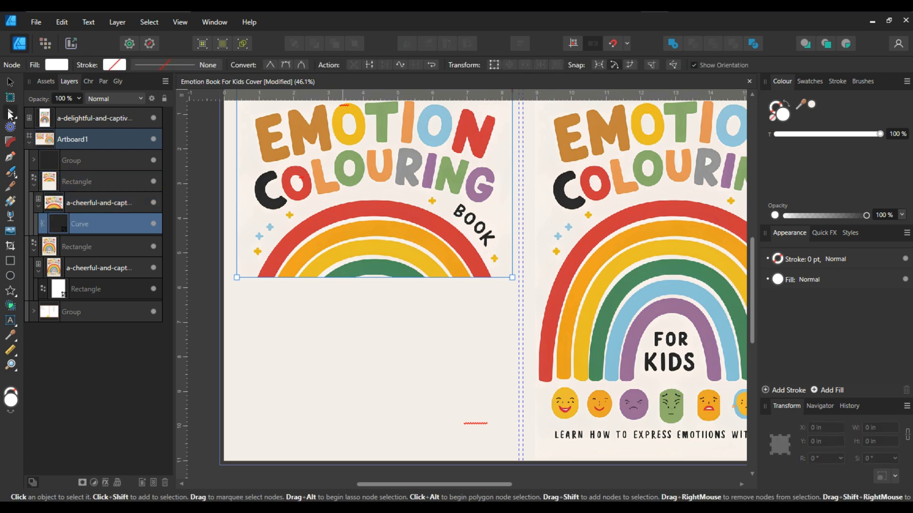
pyautogui.click(255, 277)
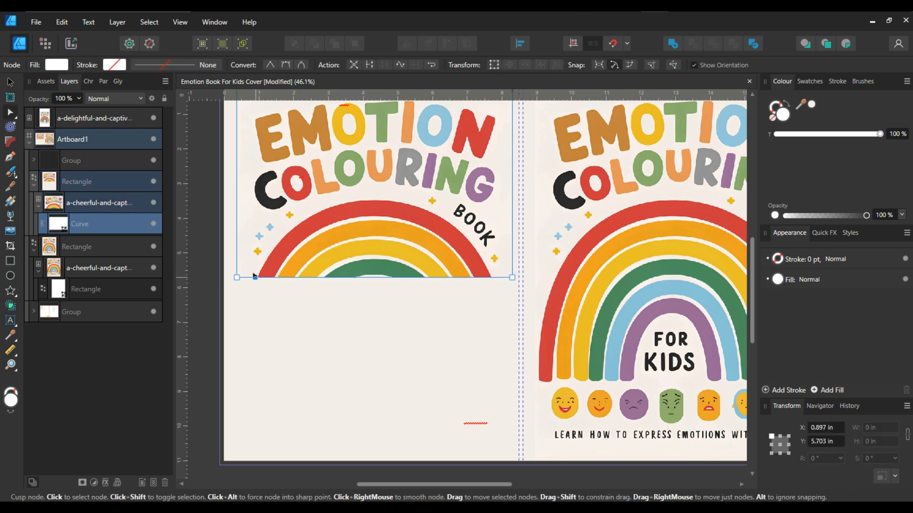
pyautogui.click(492, 276)
pyautogui.moveTo(382, 277); pyautogui.dragTo(381, 192)
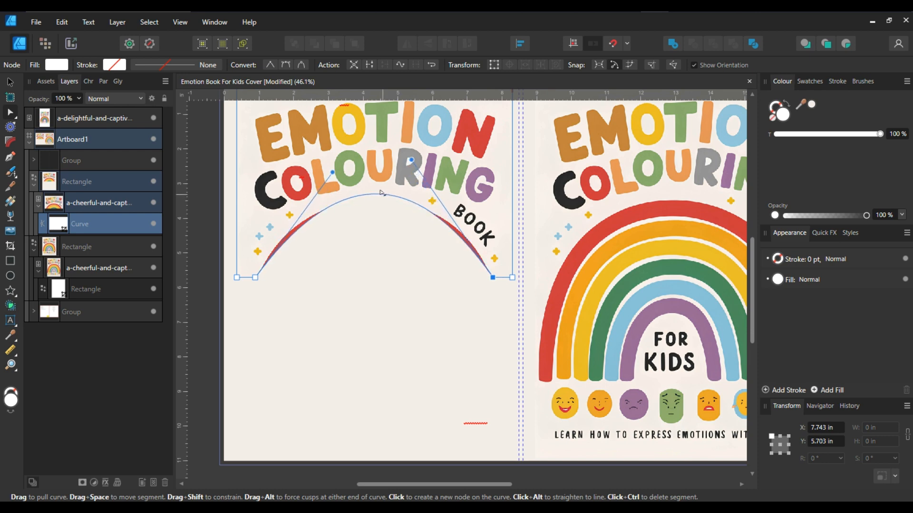
pyautogui.moveTo(410, 158); pyautogui.dragTo(429, 152)
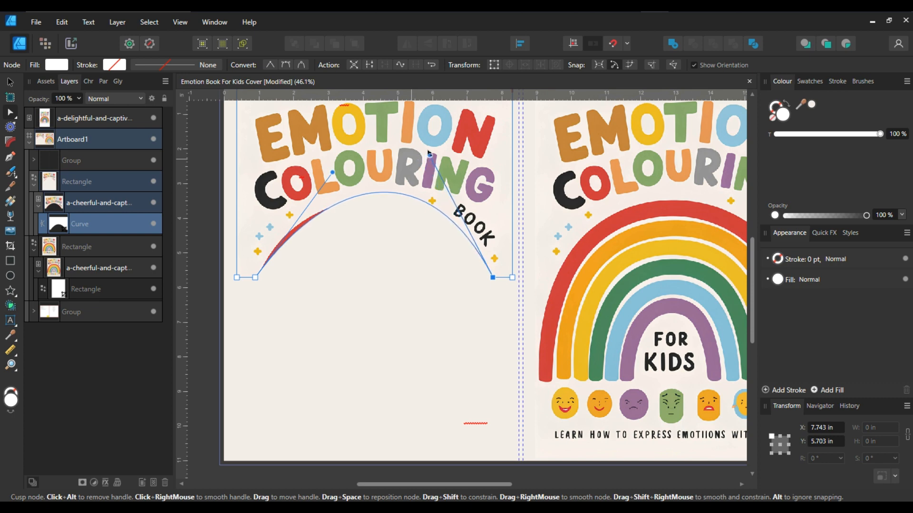
pyautogui.moveTo(331, 171); pyautogui.dragTo(310, 167)
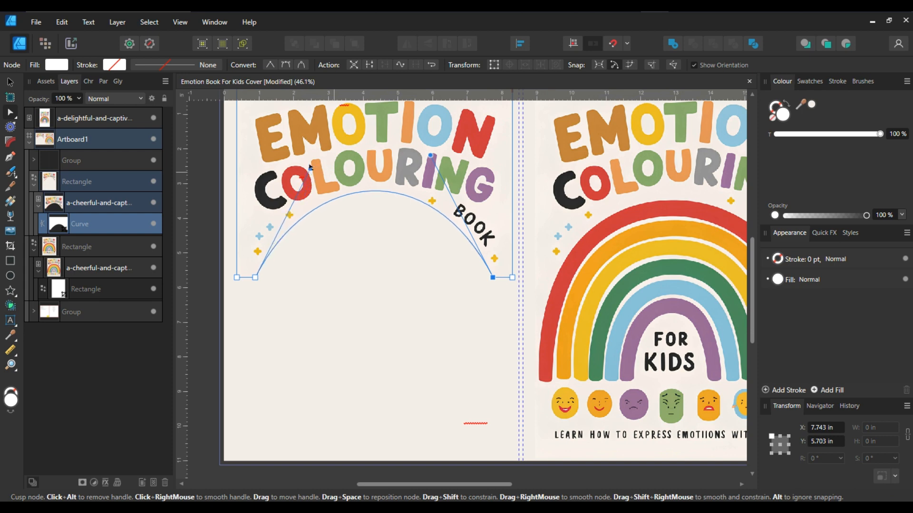
pyautogui.scroll(2, 345, 267)
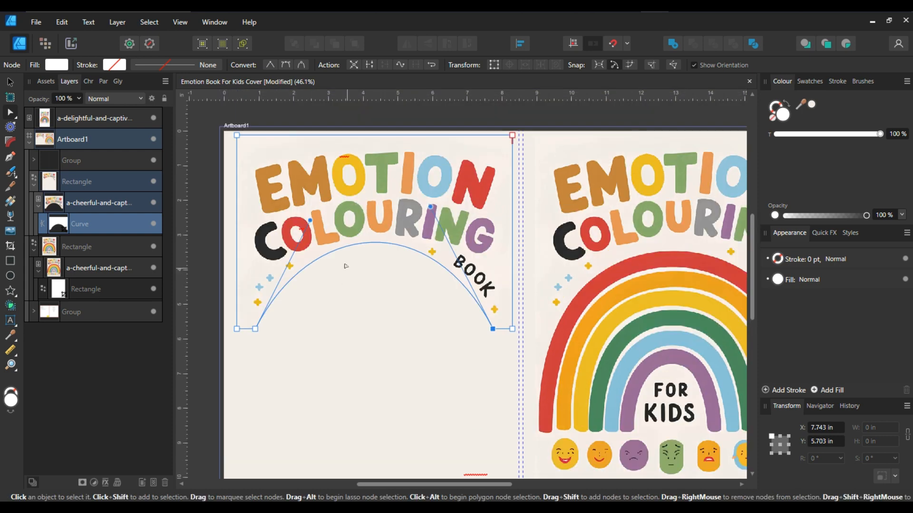
# Reselect the arched mask curve for node editing and save the document
pyautogui.click(10, 82)
pyautogui.scroll(-2, 330, 325)
pyautogui.click(242, 334)
pyautogui.scroll(-2, 340, 378)
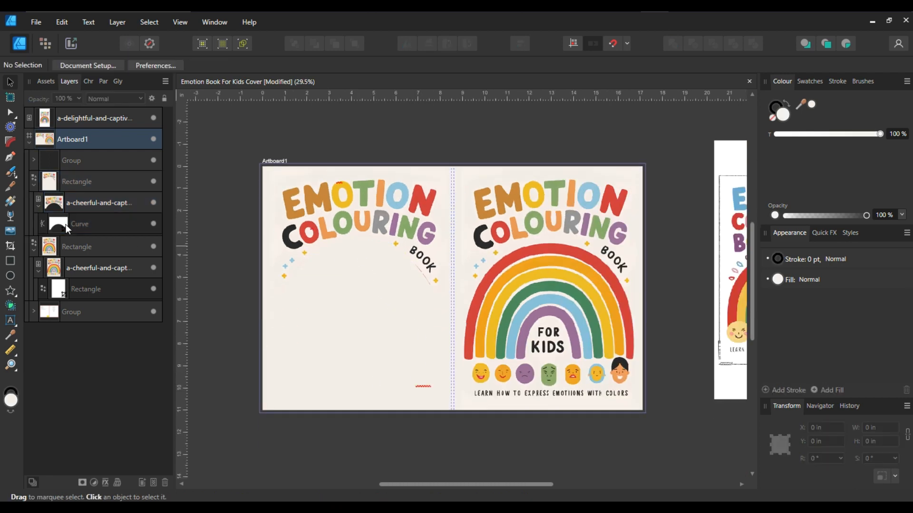
pyautogui.click(64, 224)
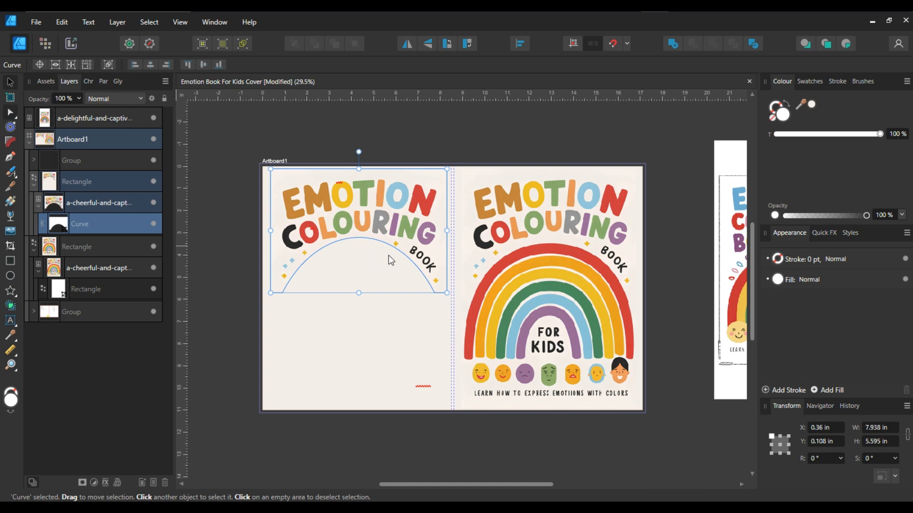
pyautogui.press('a')
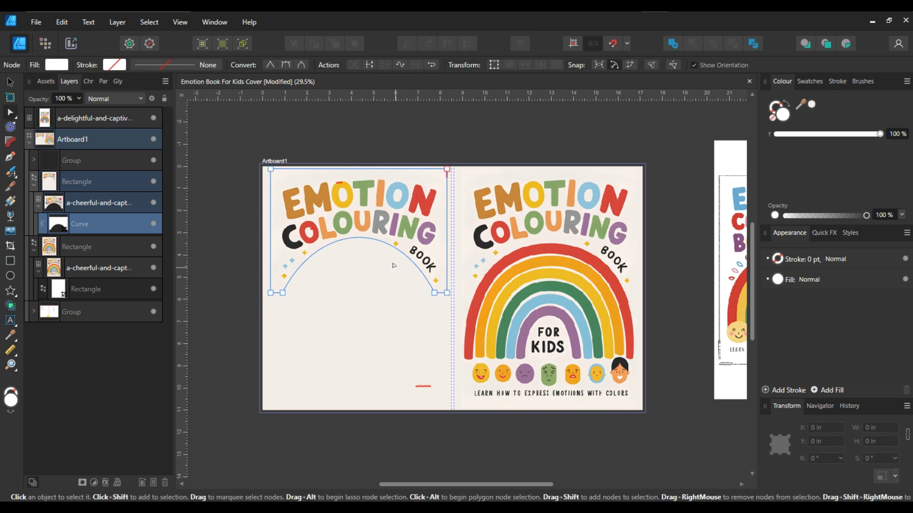
pyautogui.scroll(2, 393, 265)
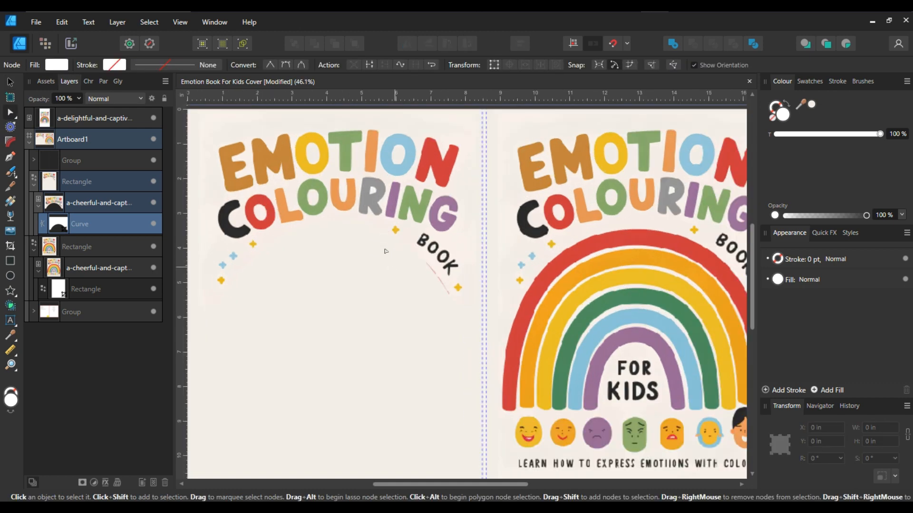
pyautogui.scroll(-1, 386, 251)
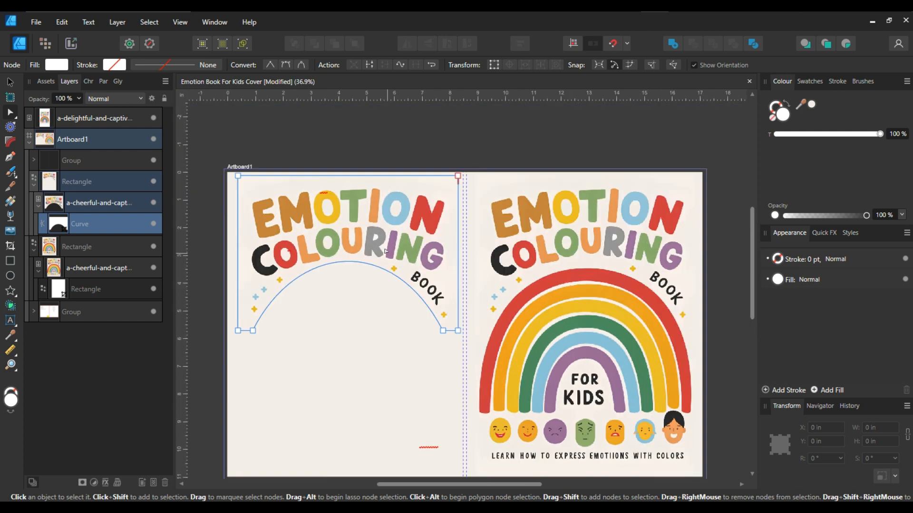
pyautogui.hotkey('ctrl', 's')
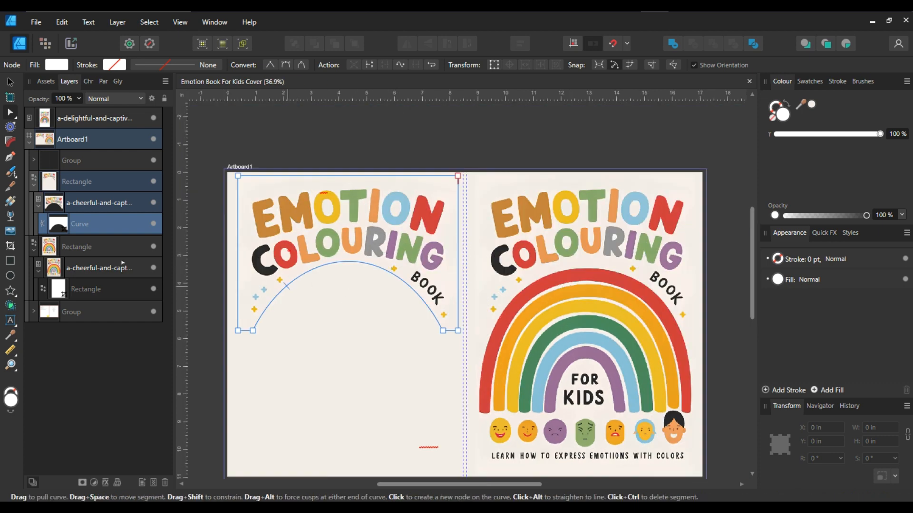
# Nudge the arch's curve handle slightly to refine the crop's curve
pyautogui.scroll(1, 400, 315)
pyautogui.scroll(1, 400, 314)
pyautogui.click(466, 339)
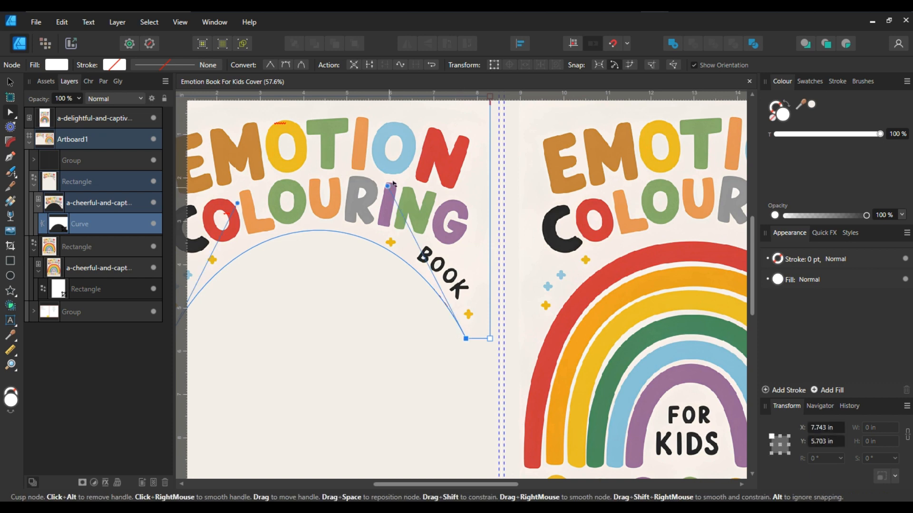
pyautogui.moveTo(393, 183); pyautogui.dragTo(397, 183)
pyautogui.scroll(-3, 404, 287)
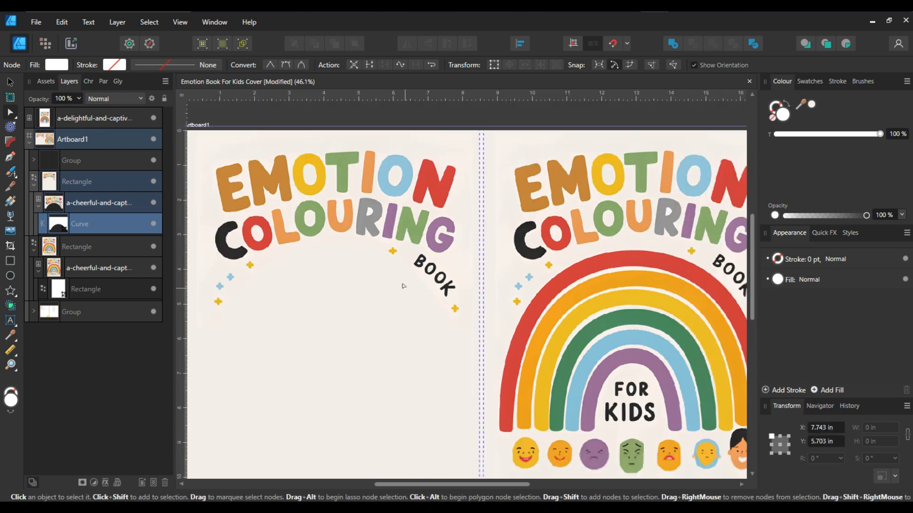
# Move the back-cover blurb text frame and the character illustration slightly lower
pyautogui.click(10, 83)
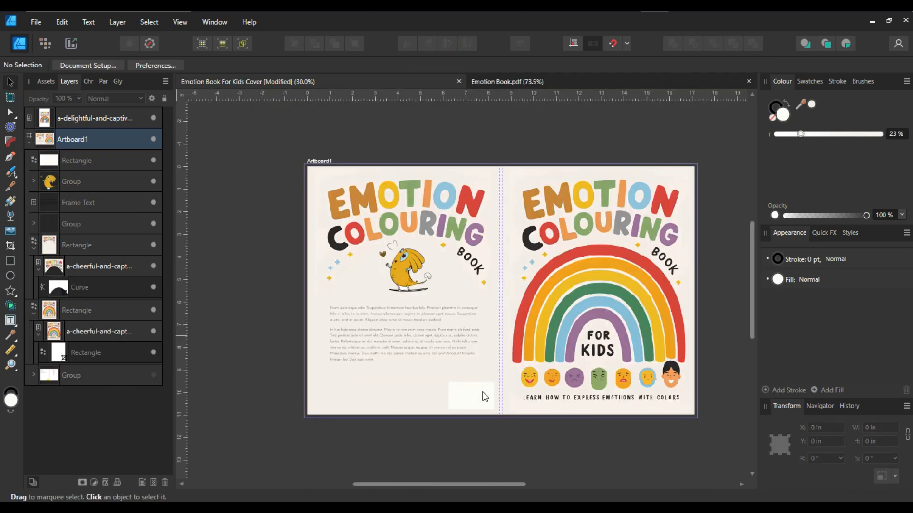
pyautogui.scroll(2, 482, 393)
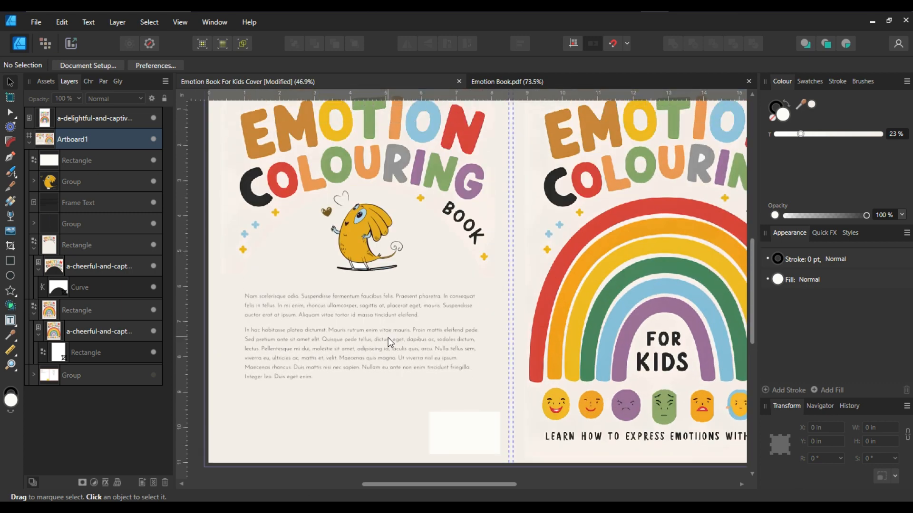
pyautogui.click(379, 332)
pyautogui.moveTo(378, 332); pyautogui.dragTo(378, 337)
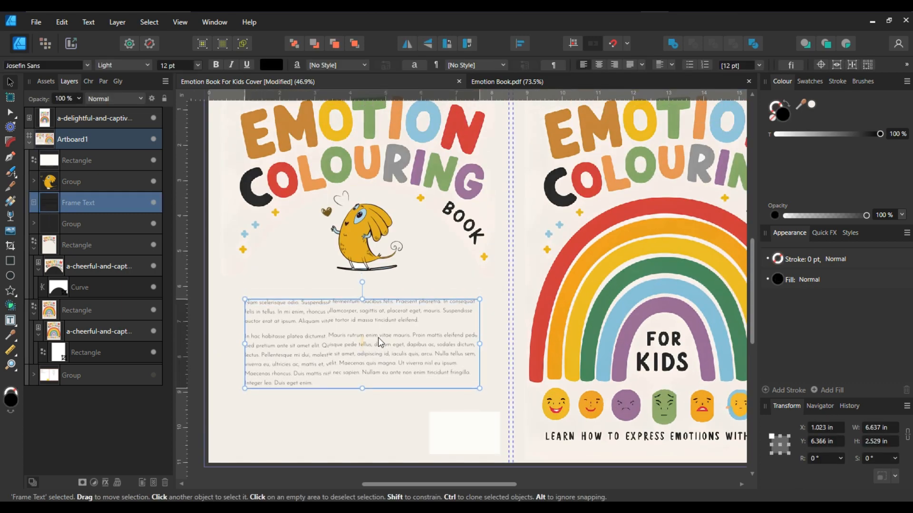
pyautogui.click(361, 250)
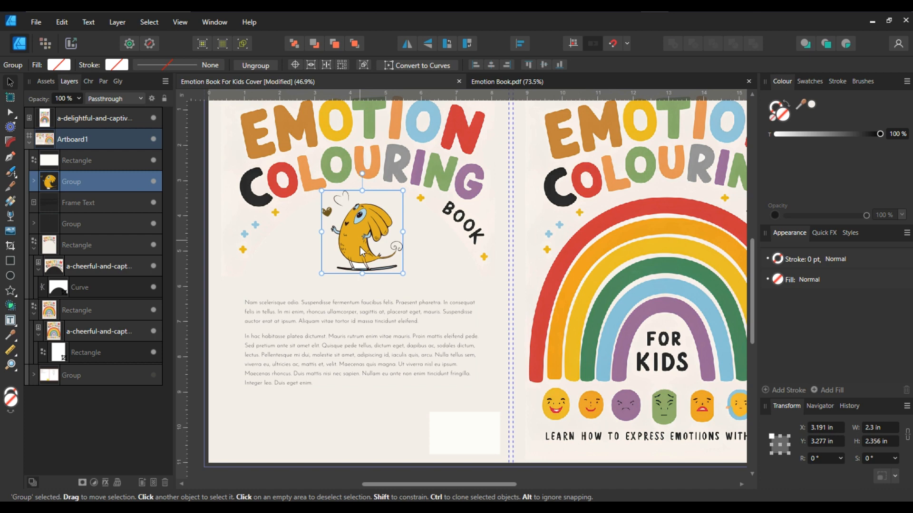
pyautogui.moveTo(359, 248); pyautogui.dragTo(359, 254)
pyautogui.click(505, 81)
pyautogui.hotkey('ctrl', 'shift', 'g')
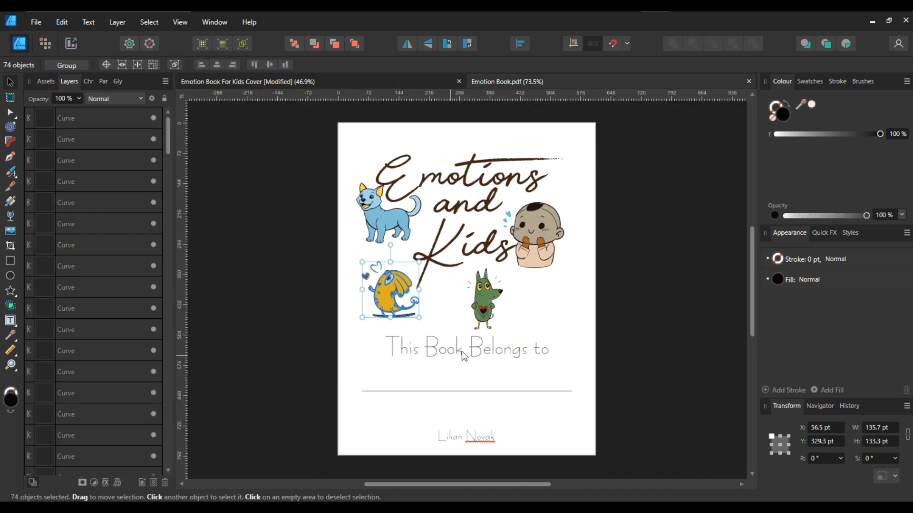
pyautogui.click(356, 78)
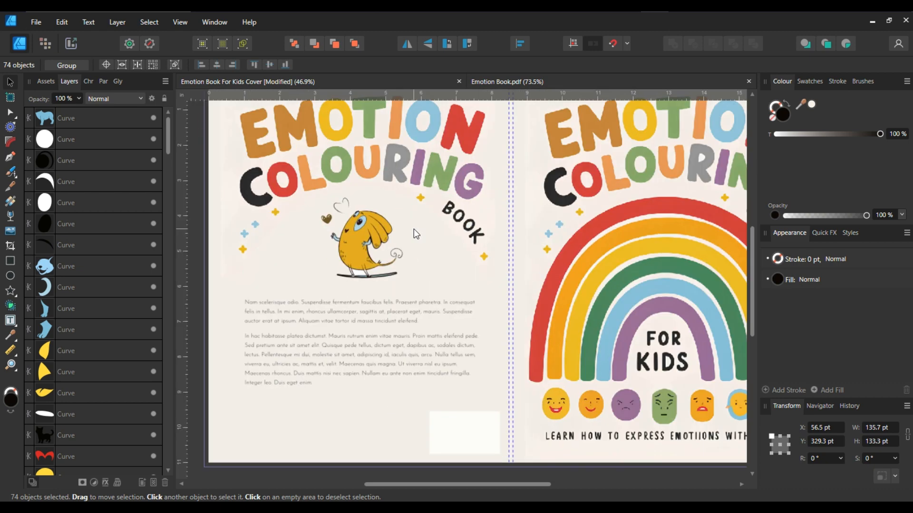
pyautogui.hotkey('ctrl', 'z')
# Review the full front and back cover layout
pyautogui.scroll(2, 418, 261)
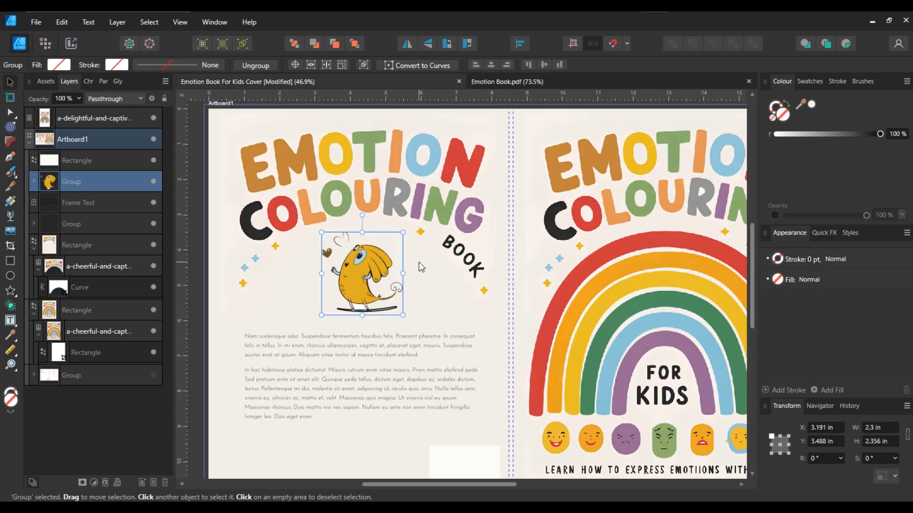
pyautogui.scroll(-2, 401, 267)
pyautogui.hscroll(3, 376, 267)
pyautogui.scroll(-2, 376, 267)
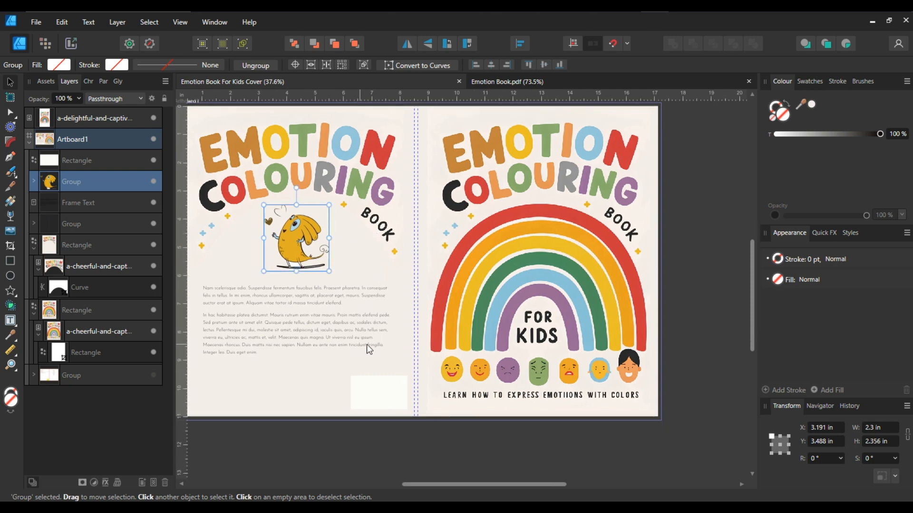
pyautogui.hscroll(-2, 363, 344)
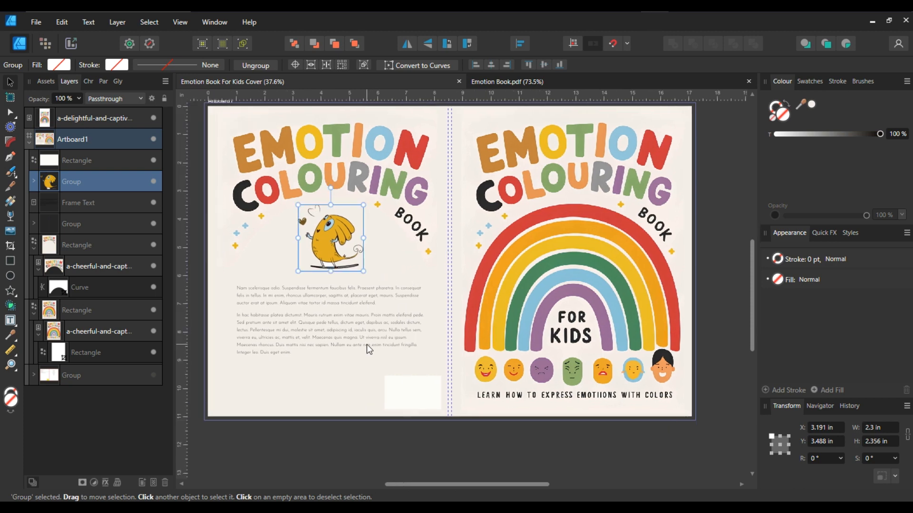
pyautogui.click(346, 449)
pyautogui.scroll(1, 341, 312)
pyautogui.scroll(1, 374, 290)
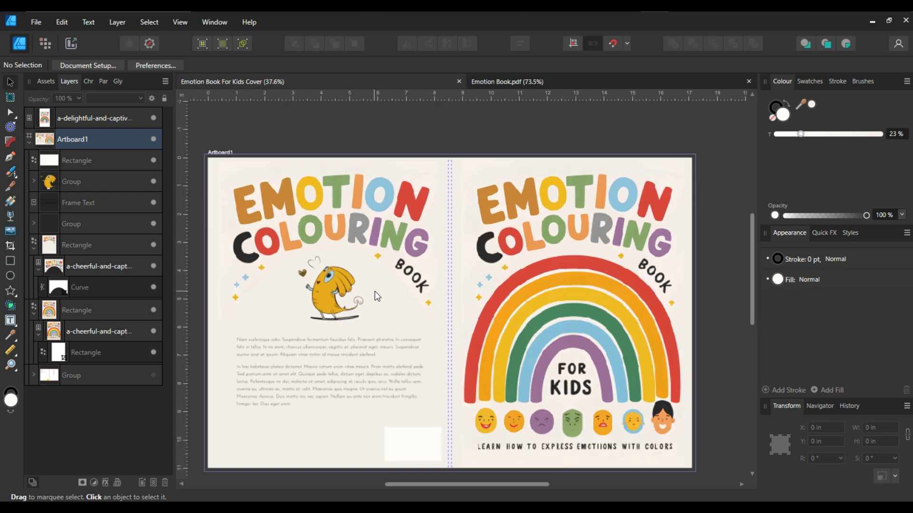
pyautogui.hscroll(2, 401, 292)
pyautogui.scroll(-4, 395, 295)
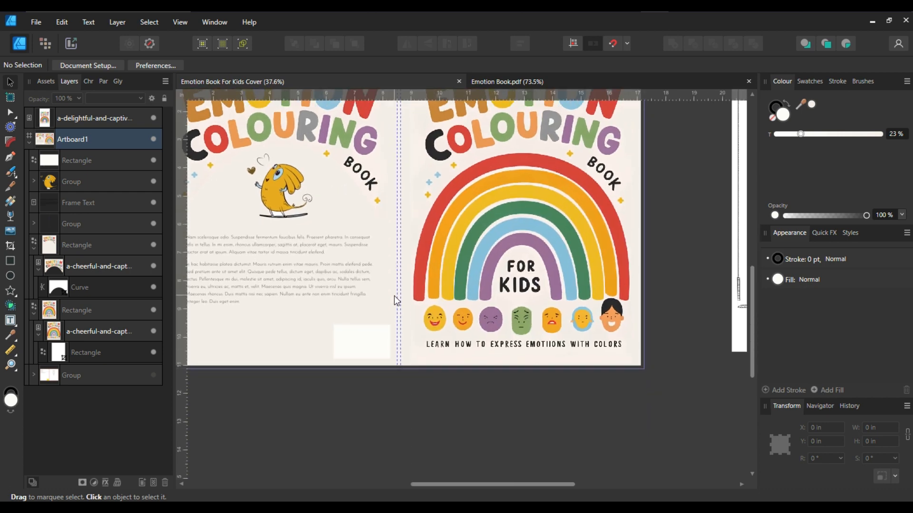